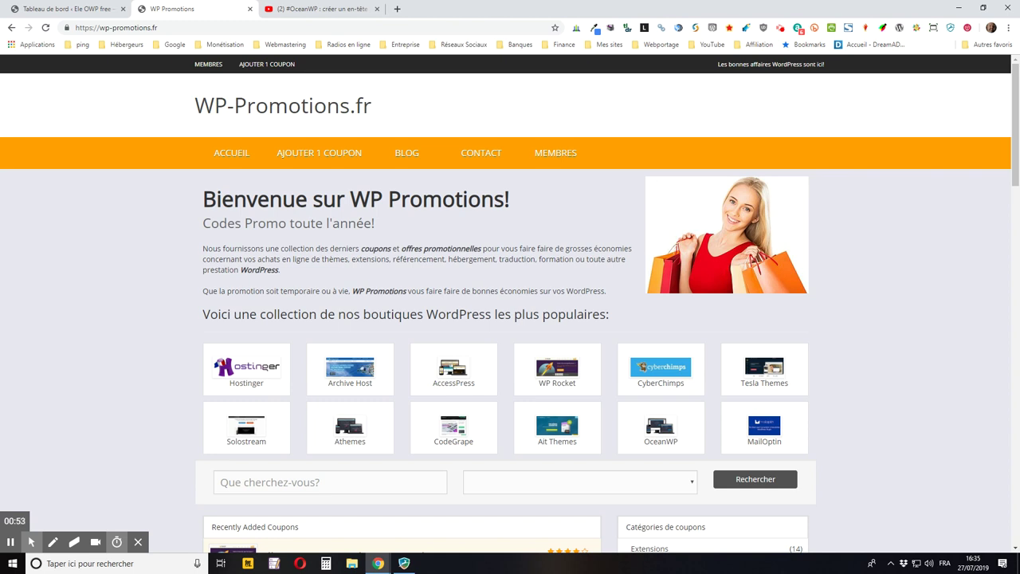
# Search the WordPress plugin directory for "cptui", then install and activate the Custom Post Type UI plugin.
pyautogui.click(52, 8)
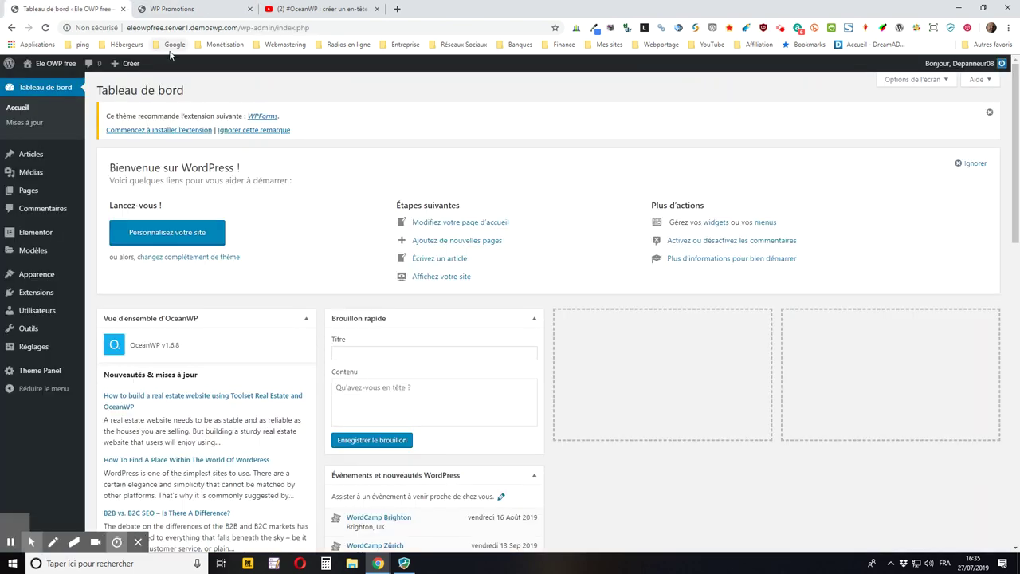
pyautogui.moveTo(108, 62)
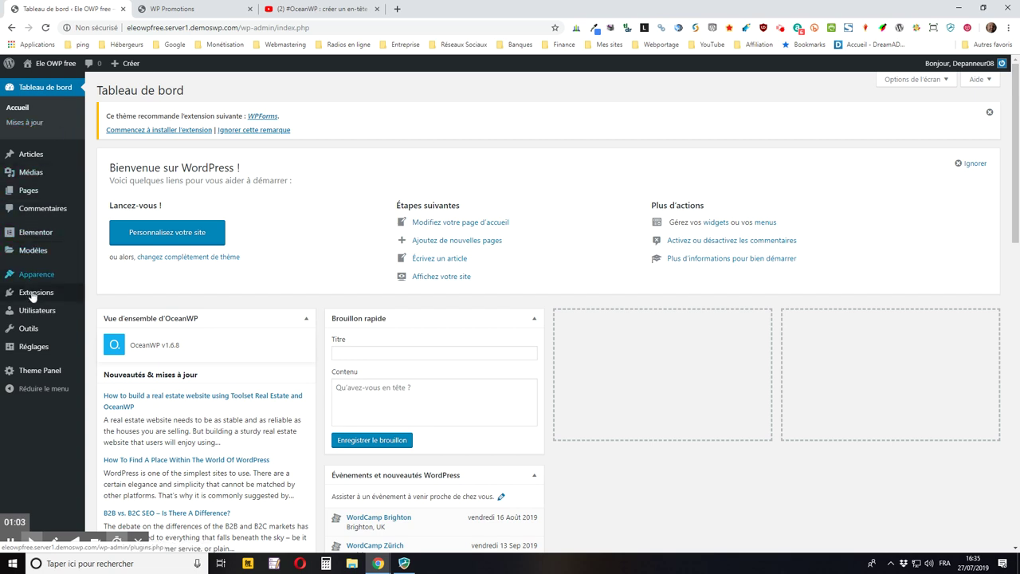
pyautogui.moveTo(32, 294)
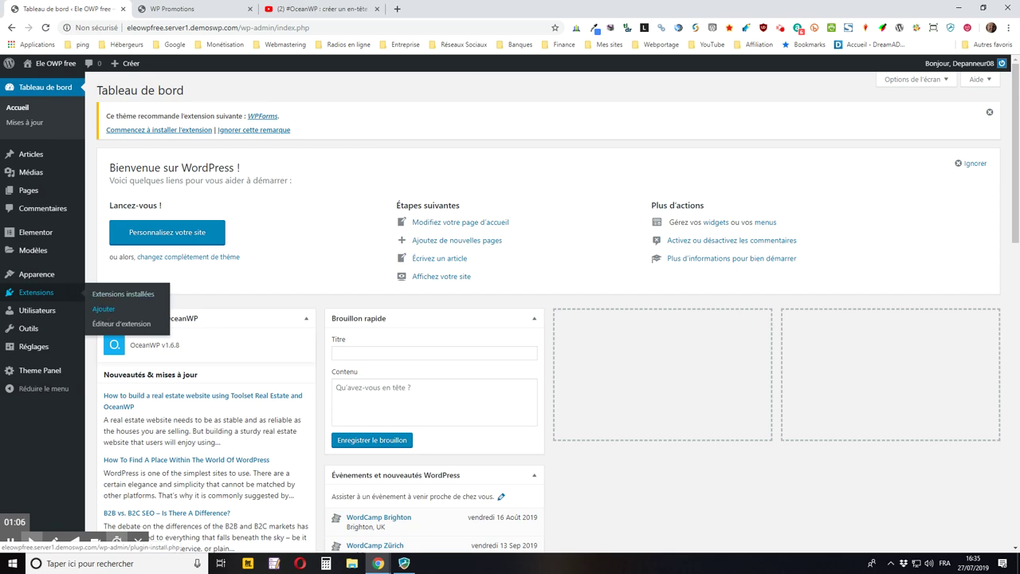
pyautogui.click(104, 308)
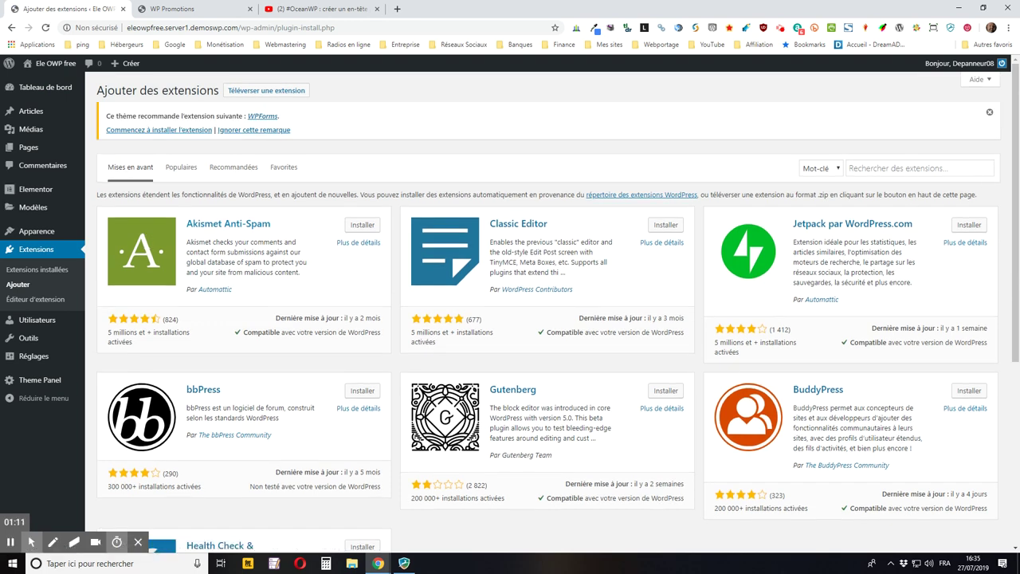
pyautogui.click(877, 167)
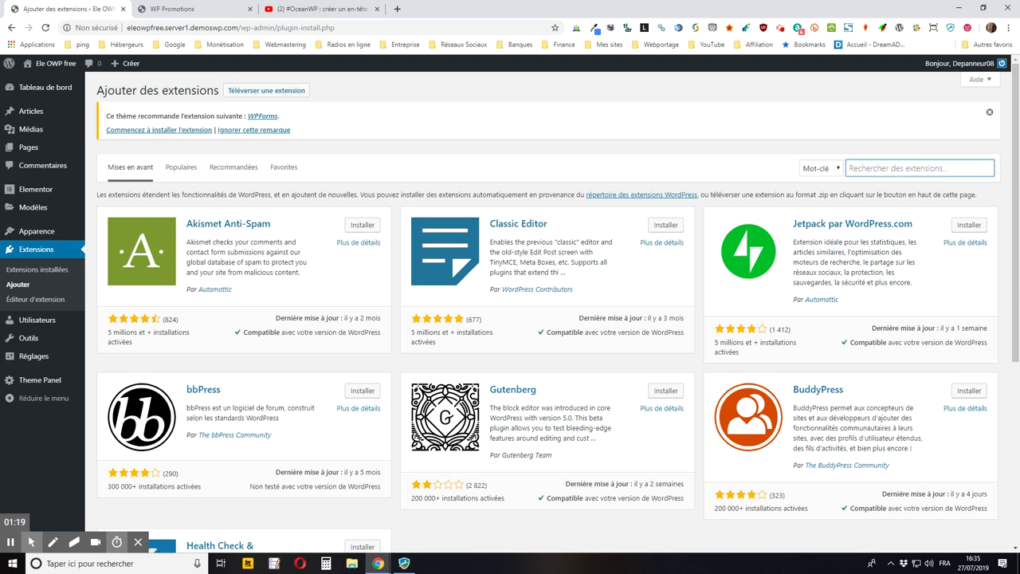
pyautogui.write('cptu')
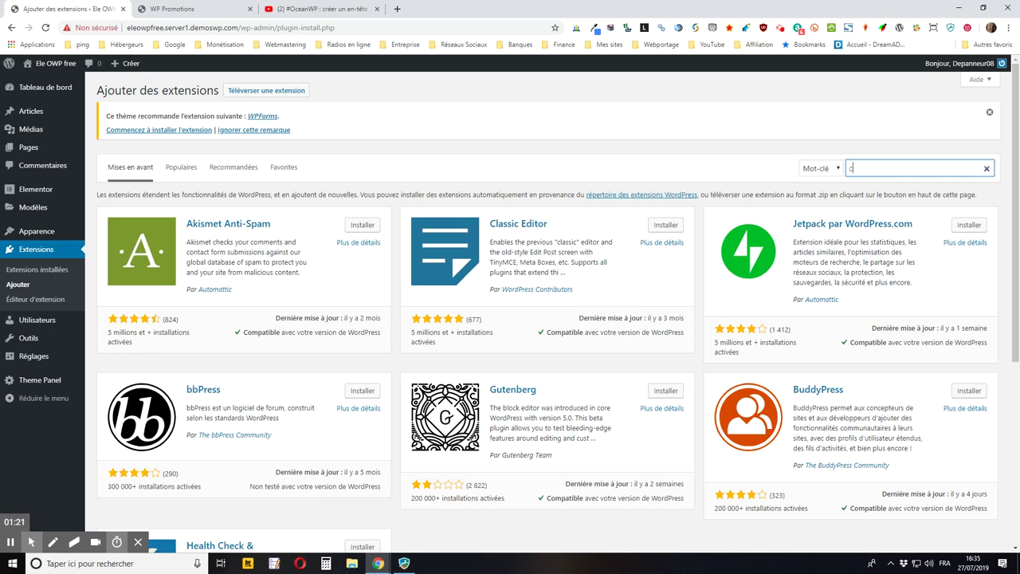
pyautogui.write('i')
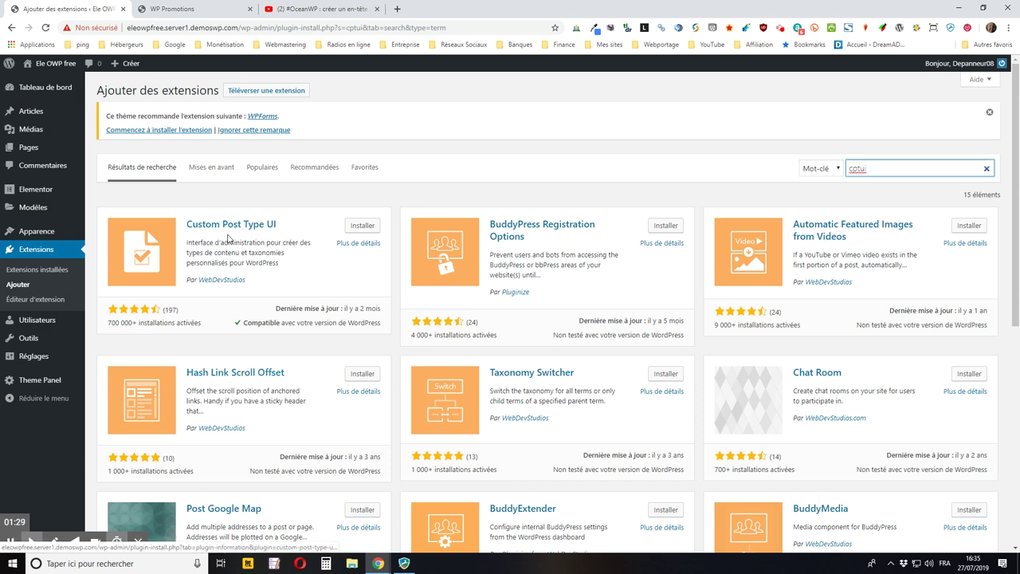
pyautogui.click(363, 228)
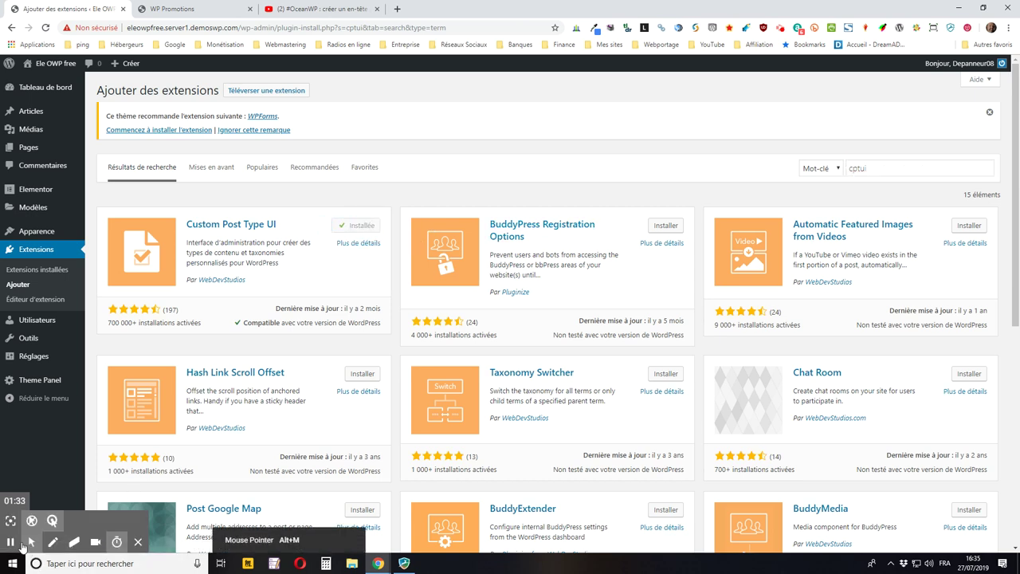
pyautogui.click(362, 228)
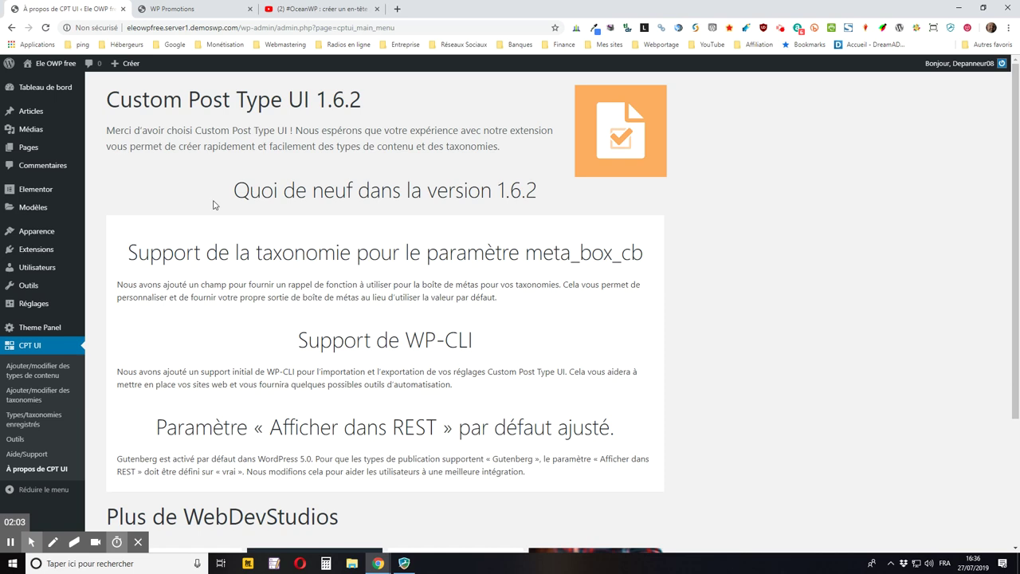
# Review the Custom Post Type UI release notes and its import/export tools page.
pyautogui.scroll(-2, 225, 222)
pyautogui.scroll(-2, 226, 221)
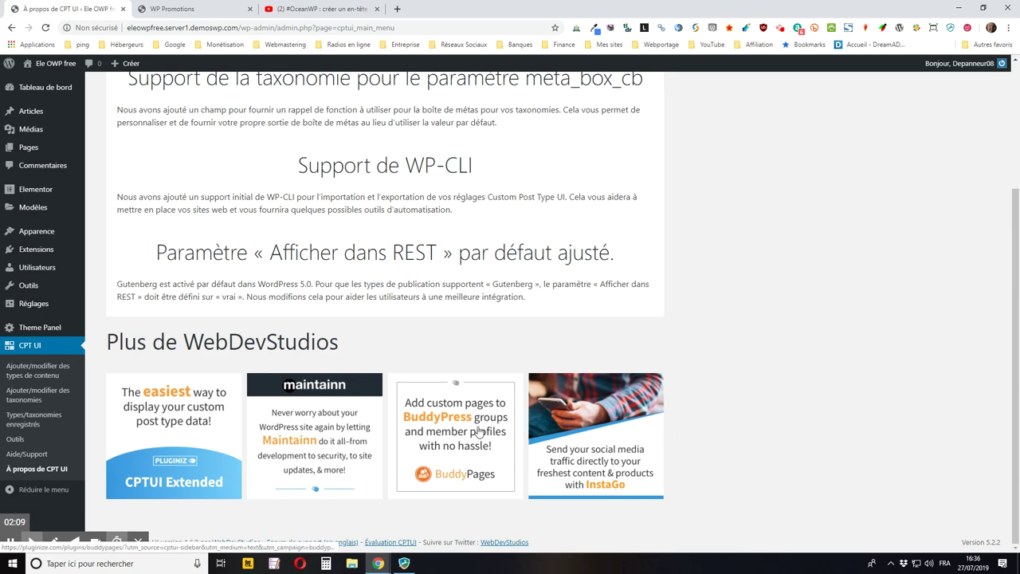
pyautogui.scroll(1, 811, 403)
pyautogui.scroll(2, 810, 403)
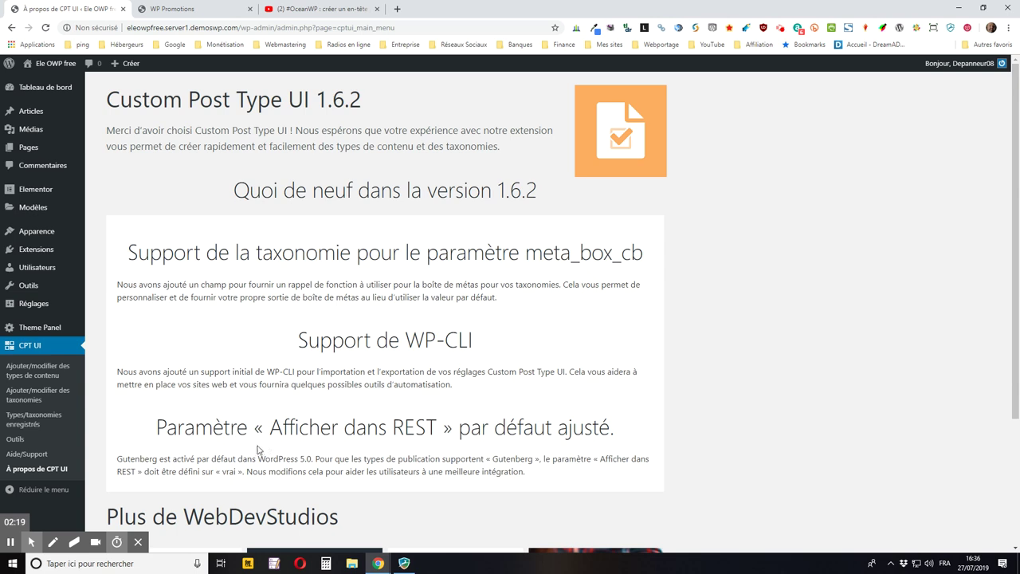
pyautogui.click(18, 440)
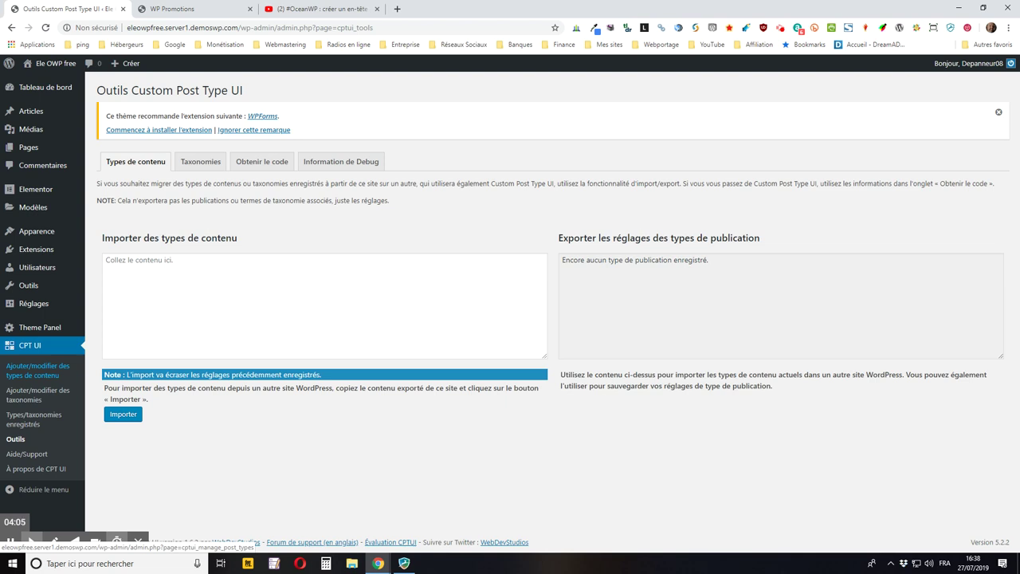
# Start a new post type in CPT UI with the plural label "Promotions" and the singular label "Promotion".
pyautogui.click(33, 379)
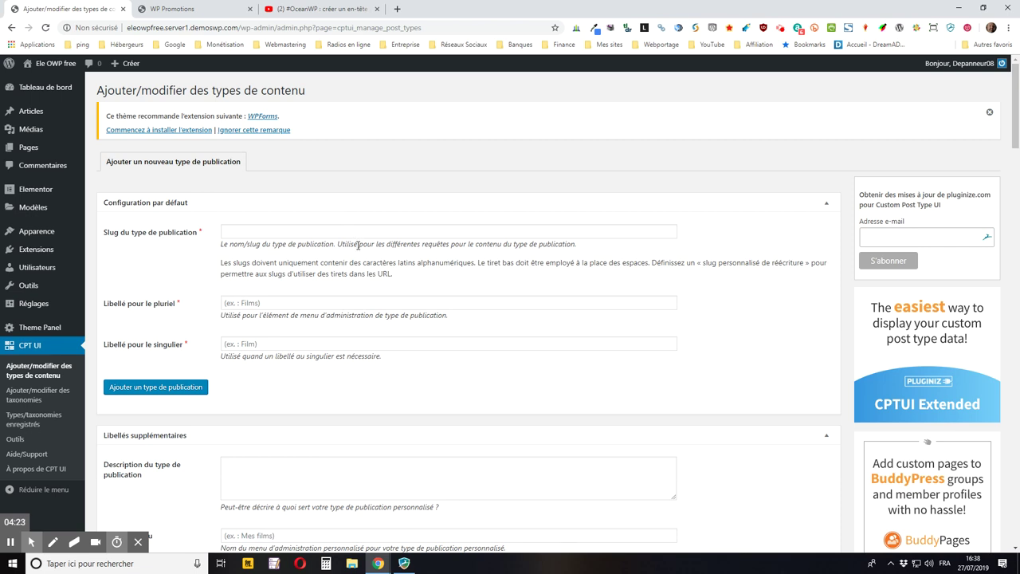
pyautogui.scroll(-1, 358, 246)
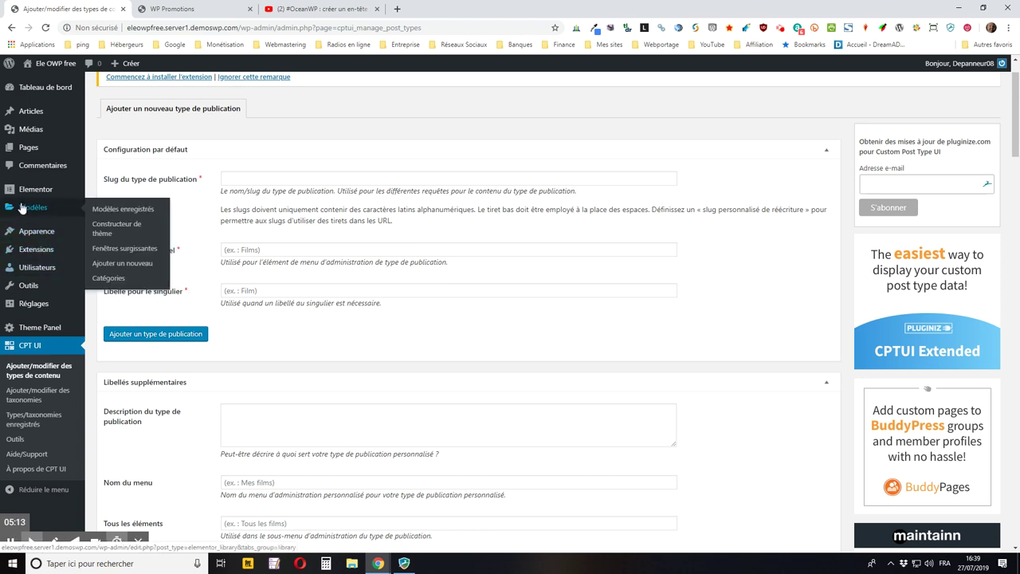
pyautogui.scroll(1, 40, 128)
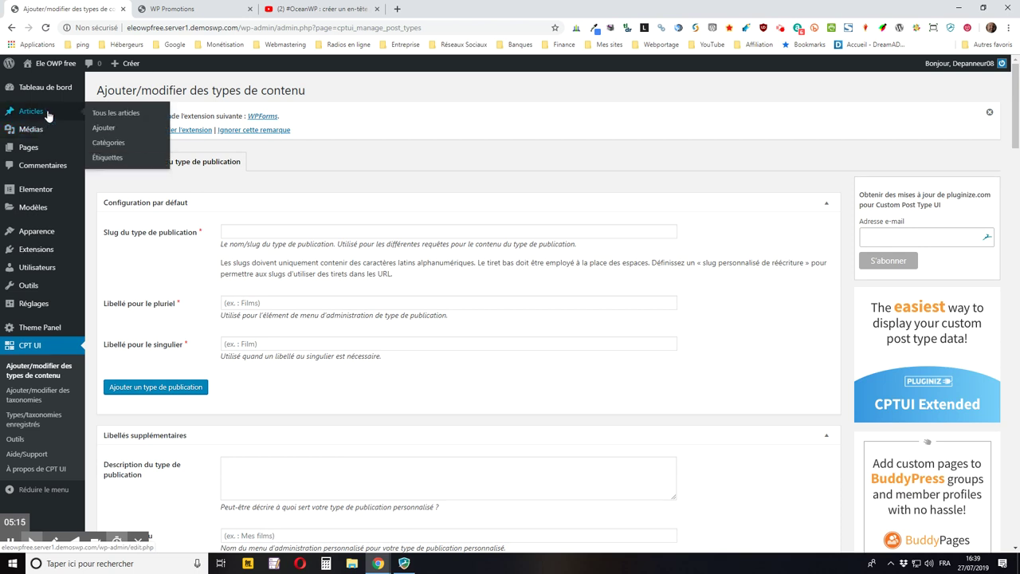
pyautogui.scroll(-1, 118, 126)
pyautogui.scroll(-1, 118, 125)
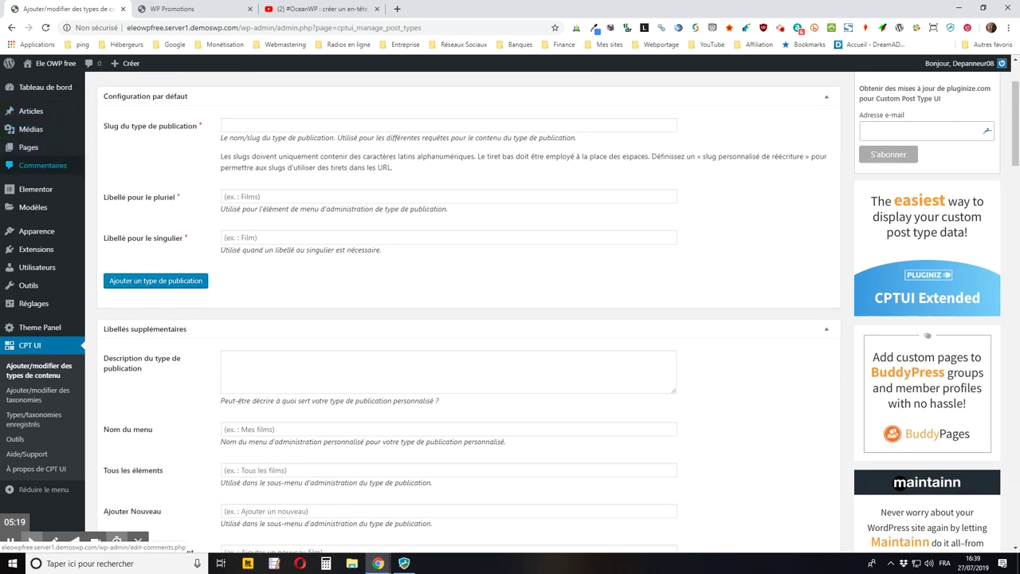
pyautogui.moveTo(26, 156)
pyautogui.click(247, 193)
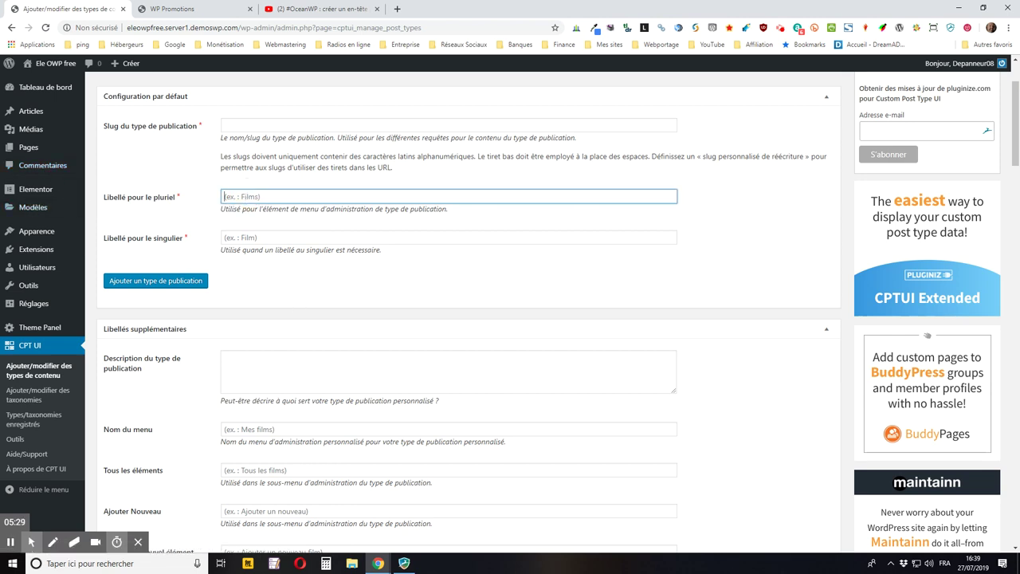
pyautogui.write('Promotions')
pyautogui.click(224, 236)
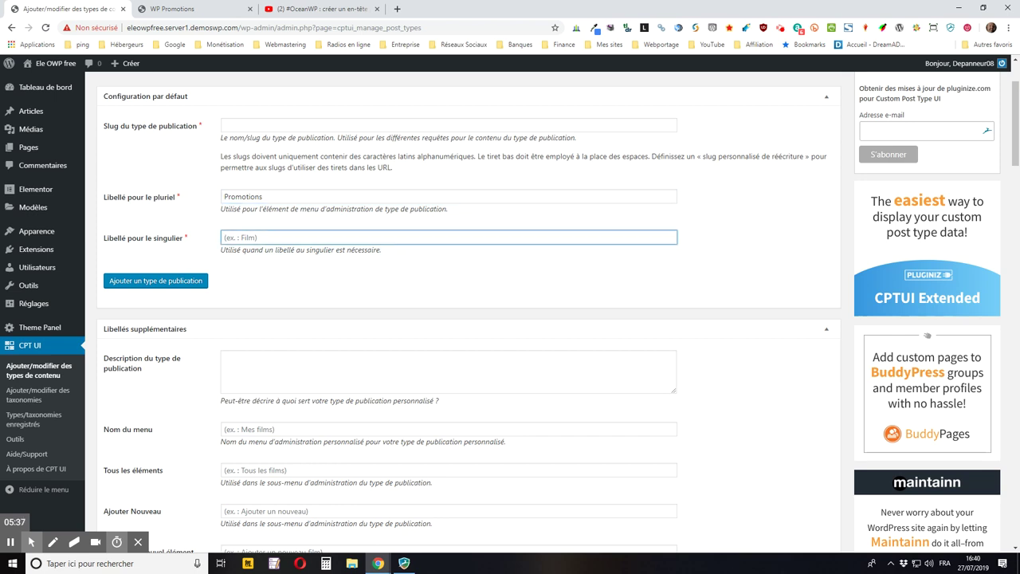
pyautogui.write('Promotion')
# Open the Hostinger store page on the WP Promotions site to examine the slug in its URL.
pyautogui.click(273, 126)
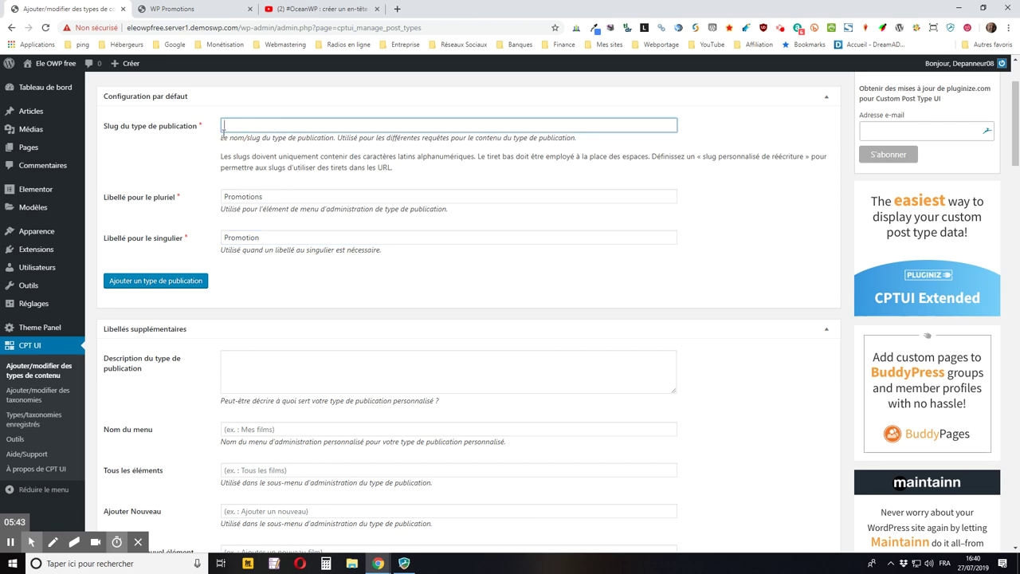
pyautogui.click(215, 11)
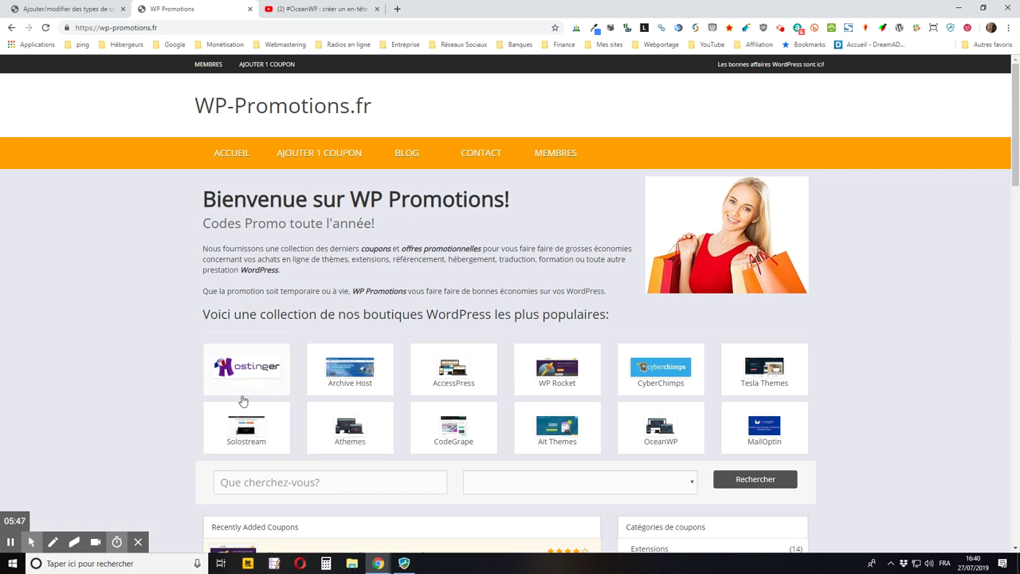
pyautogui.click(230, 365)
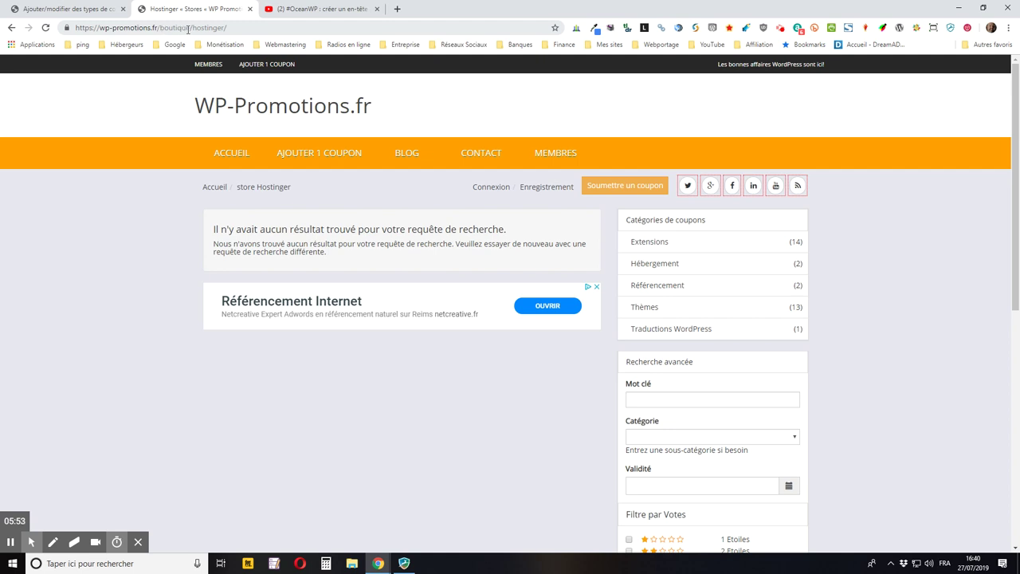
pyautogui.click(94, 8)
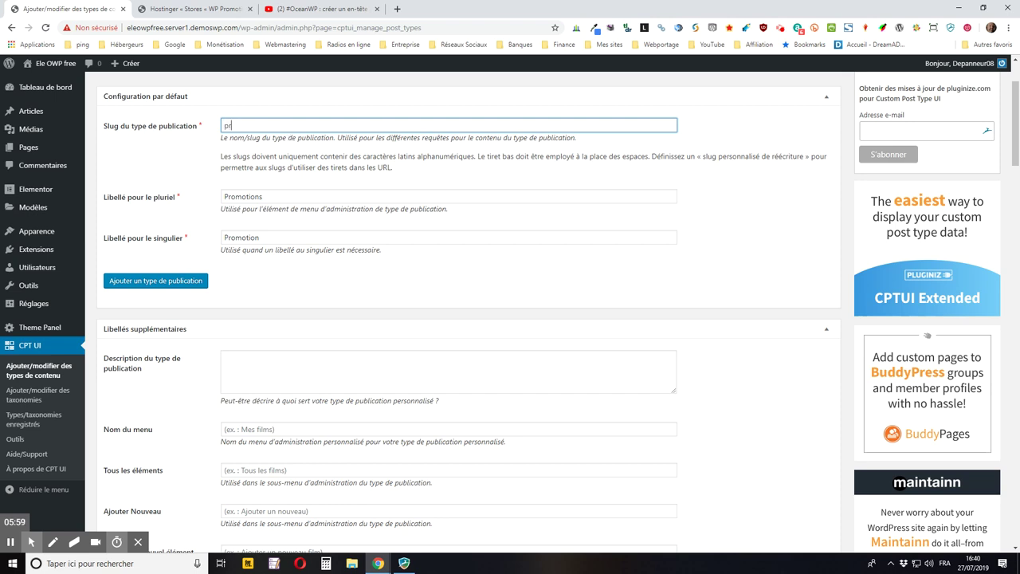
# Set the post type slug to "promotion" and add the post type.
pyautogui.write('promotion')
pyautogui.scroll(-1, 310, 131)
pyautogui.scroll(2, 303, 139)
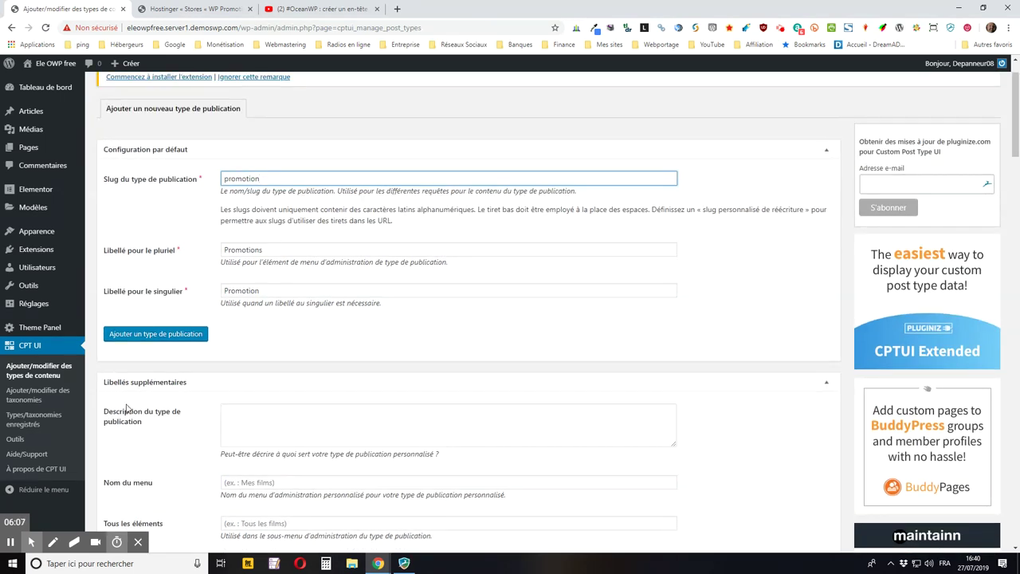
pyautogui.click(126, 338)
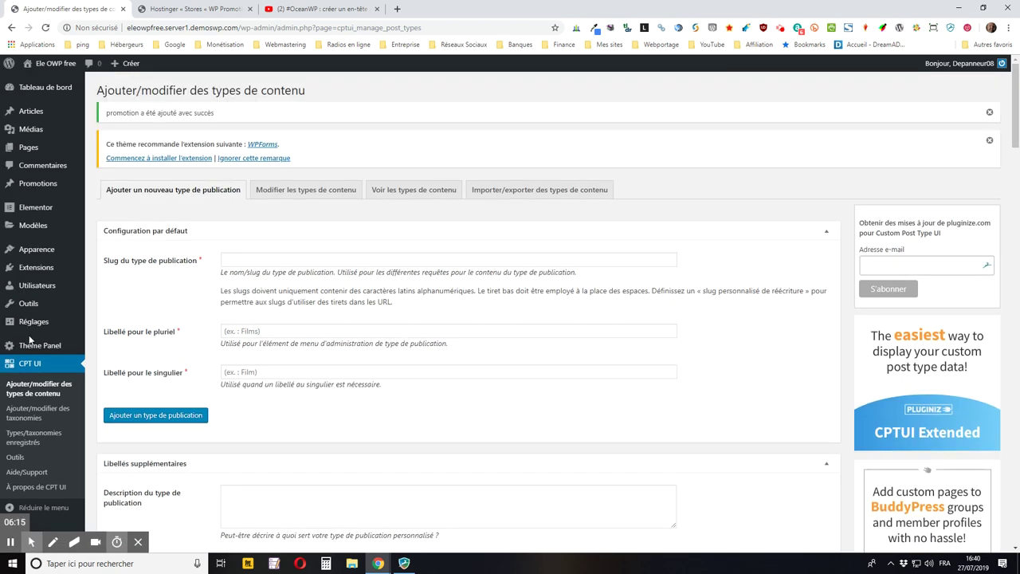
# Open the list of all Promotions in a new browser tab and start a new promotion.
pyautogui.moveTo(39, 185)
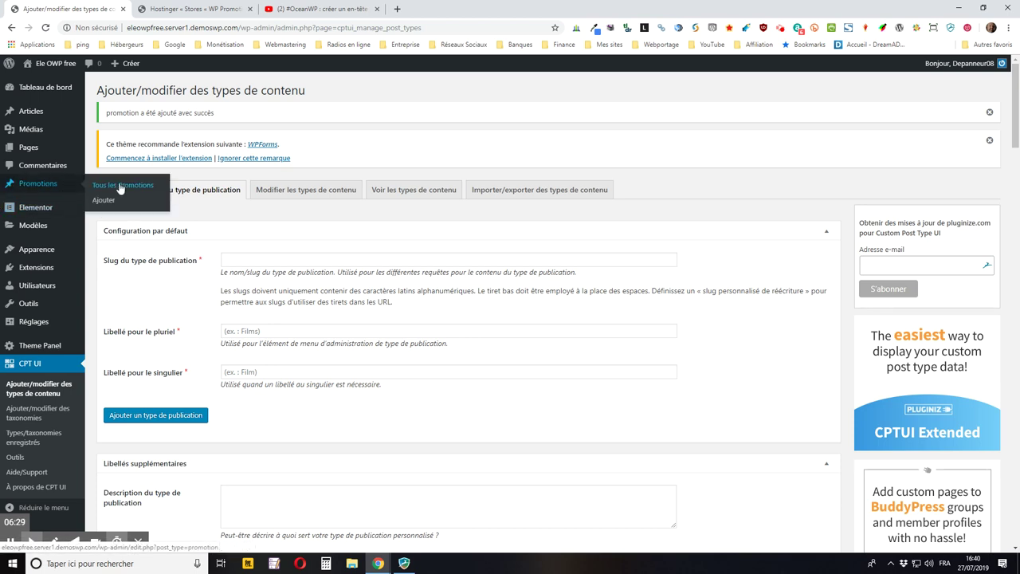
pyautogui.middleClick(124, 185)
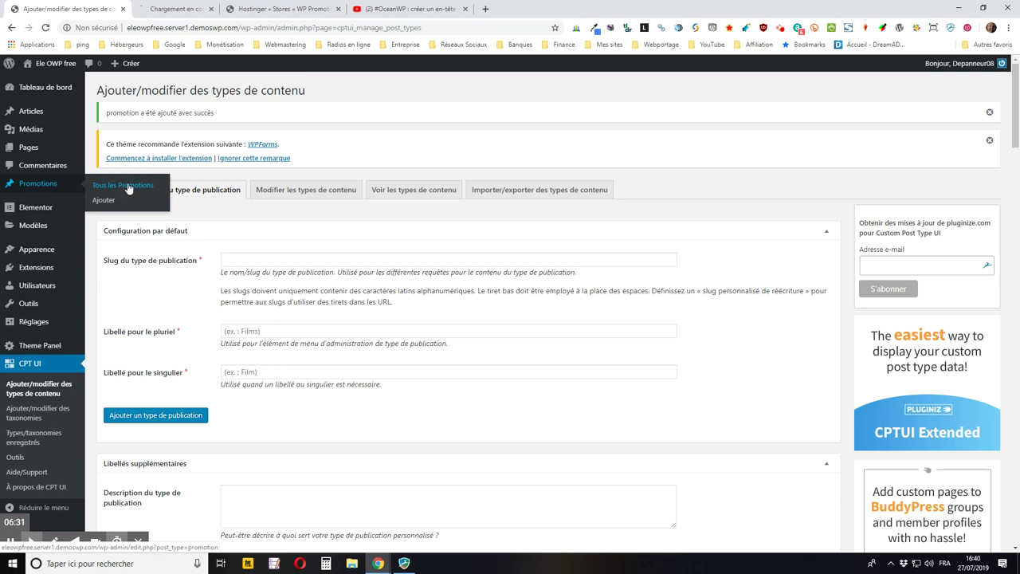
pyautogui.click(191, 9)
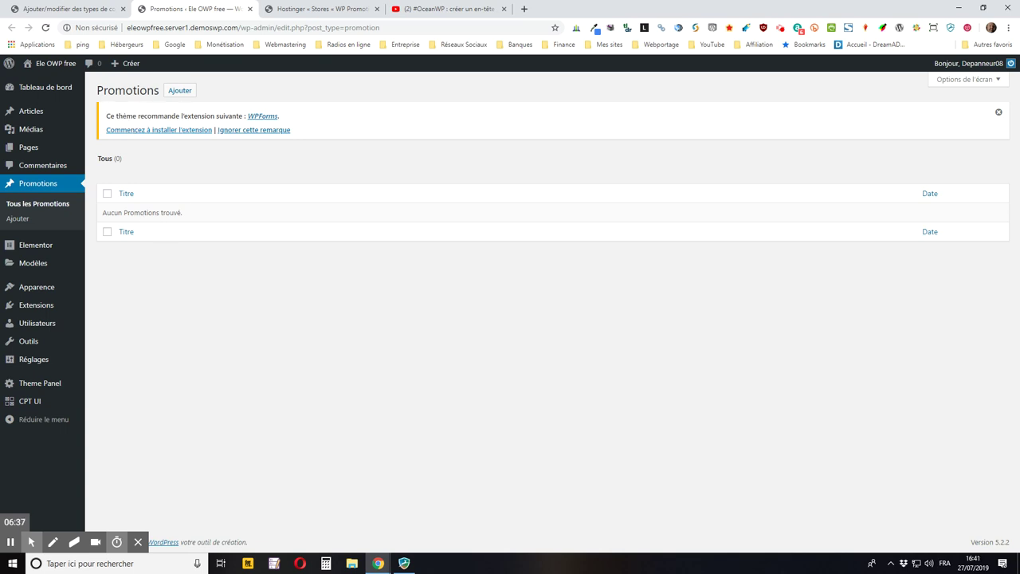
pyautogui.click(181, 91)
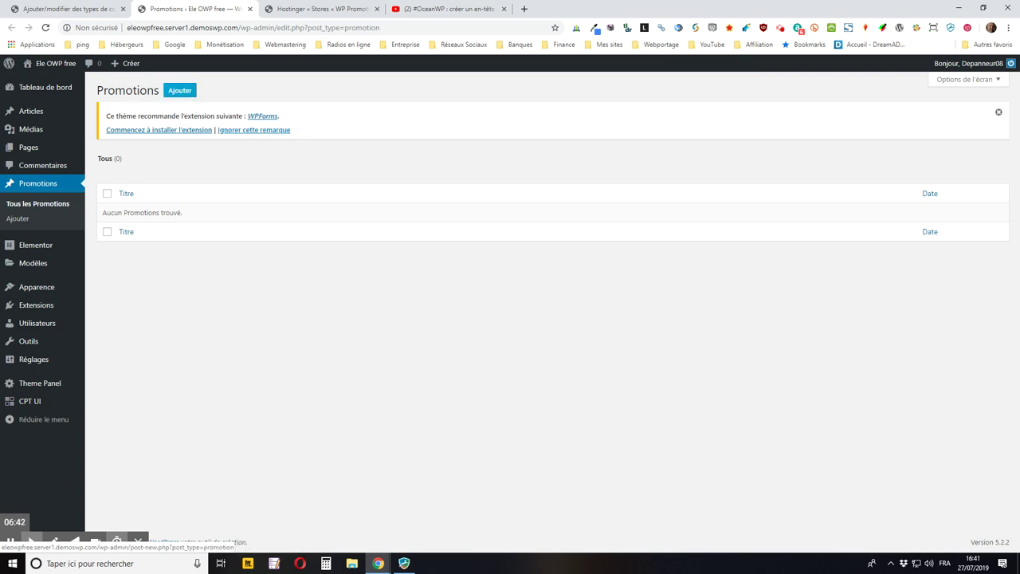
pyautogui.click(174, 93)
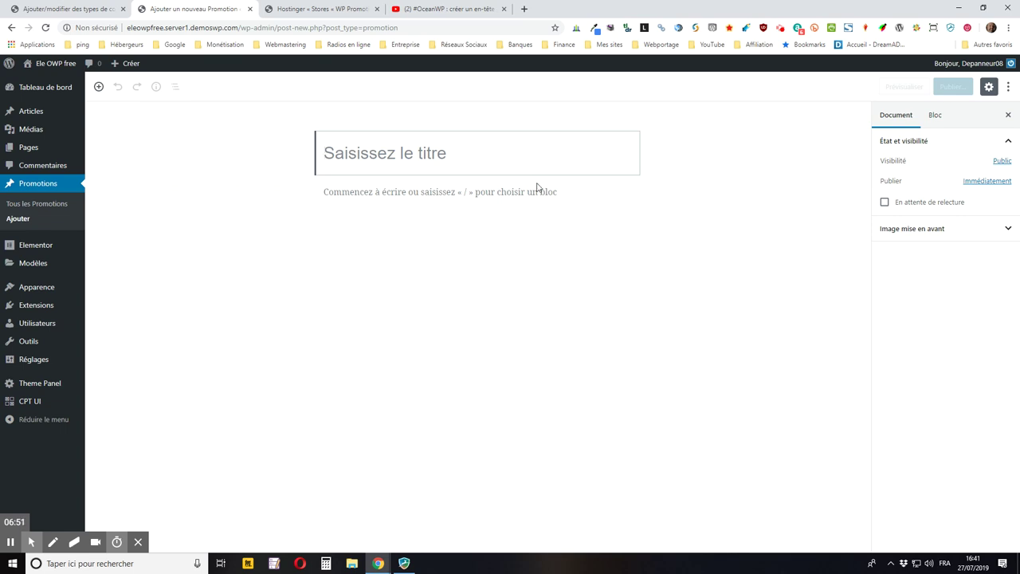
# Title the promotion "Promo d'été chez OceanWP" and write the paragraph "OceanWP vous offre 45% de remise avant fin juillet 2019".
pyautogui.moveTo(547, 195)
pyautogui.write('Pro')
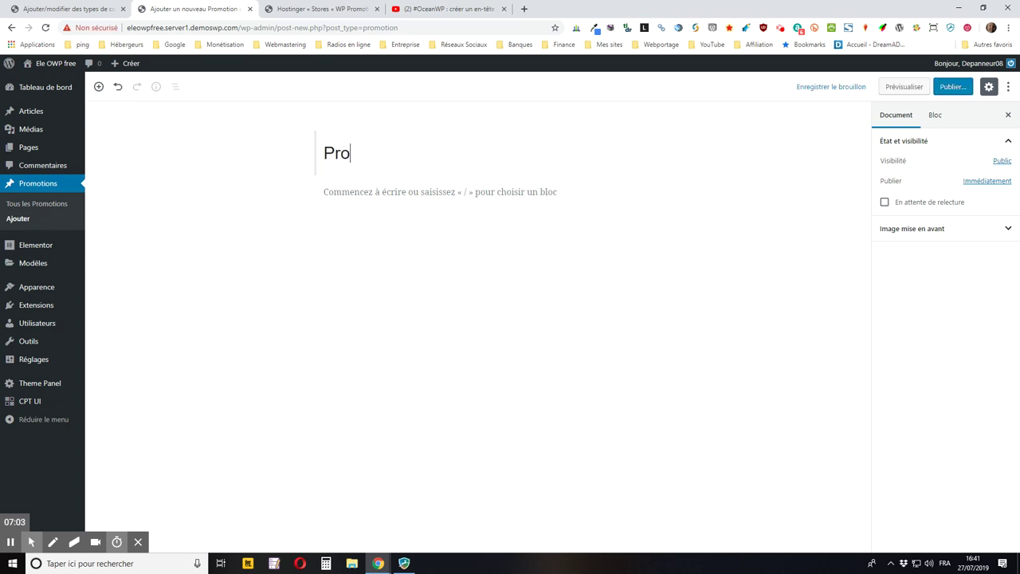
pyautogui.write("mo d'été chez OceanWP")
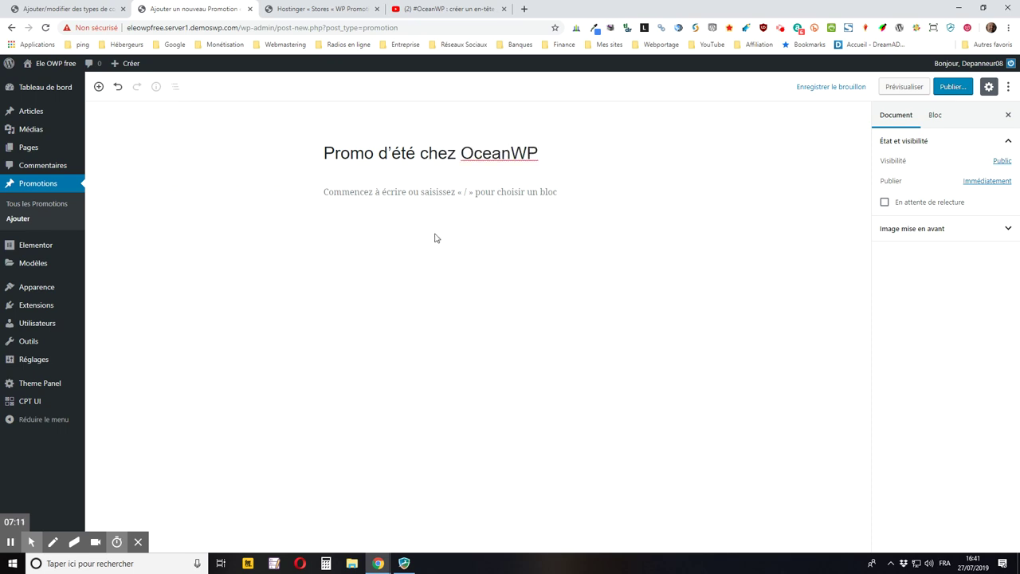
pyautogui.click(435, 190)
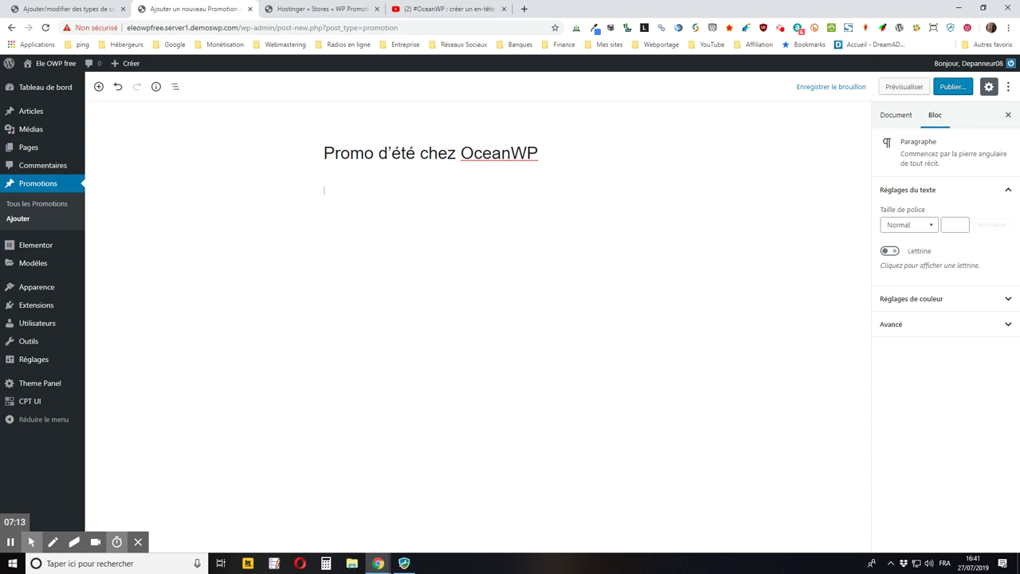
pyautogui.write('OceanWP vous offre 45% de remise avant fin juillet 2019')
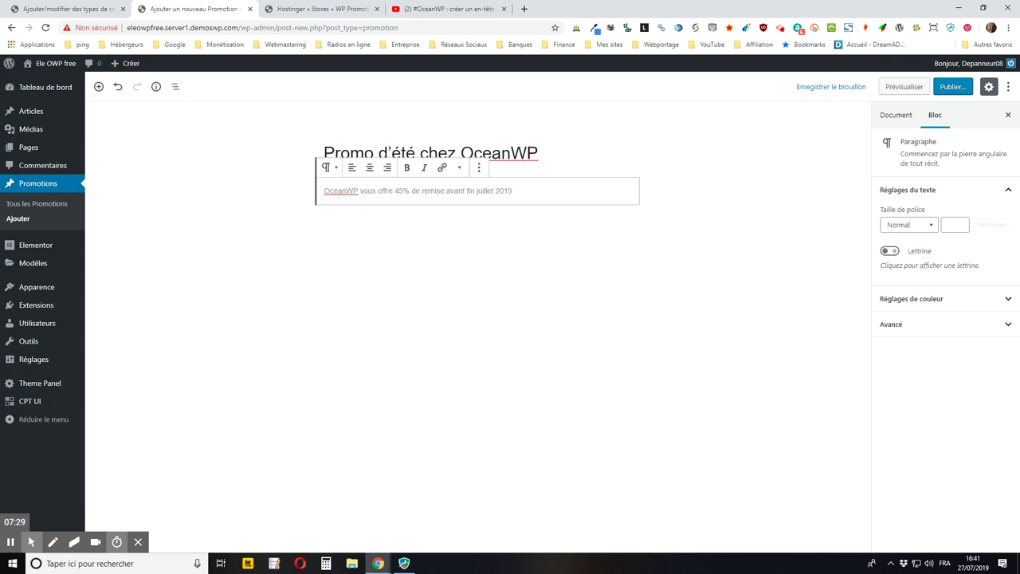
# Set the yellow Venox logo from the media library as the promotion's featured image and save the draft.
pyautogui.click(883, 118)
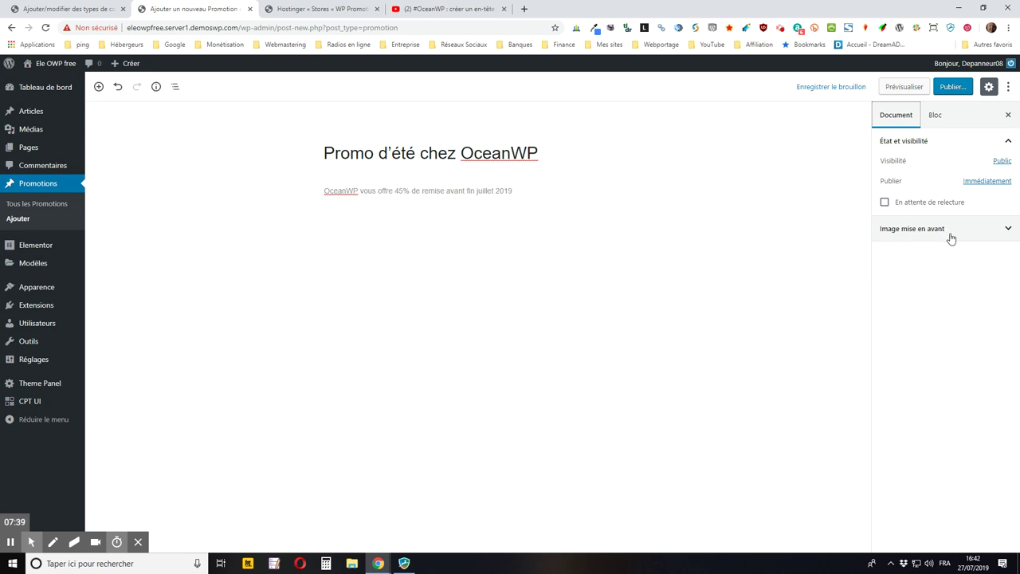
pyautogui.click(925, 231)
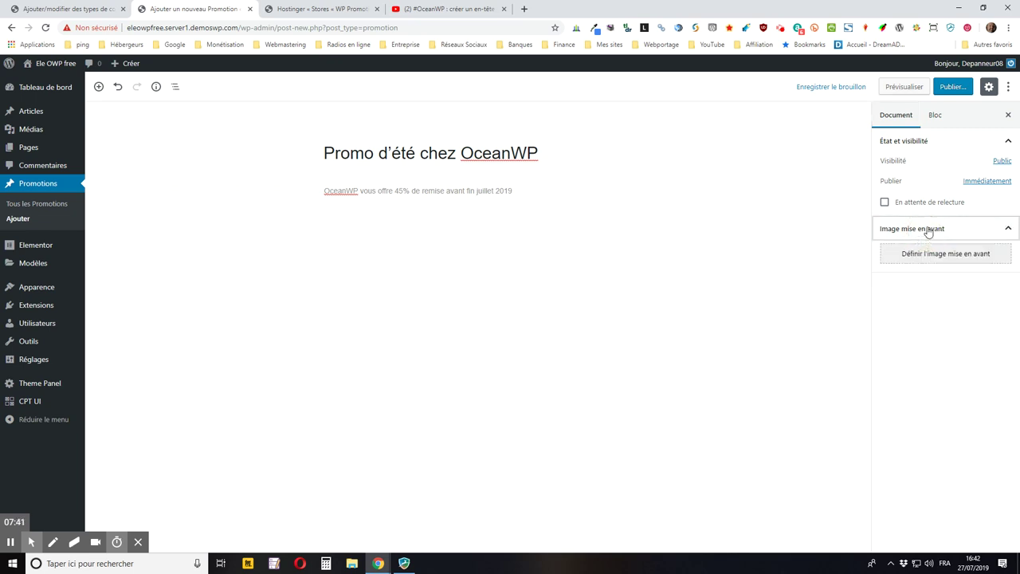
pyautogui.click(939, 256)
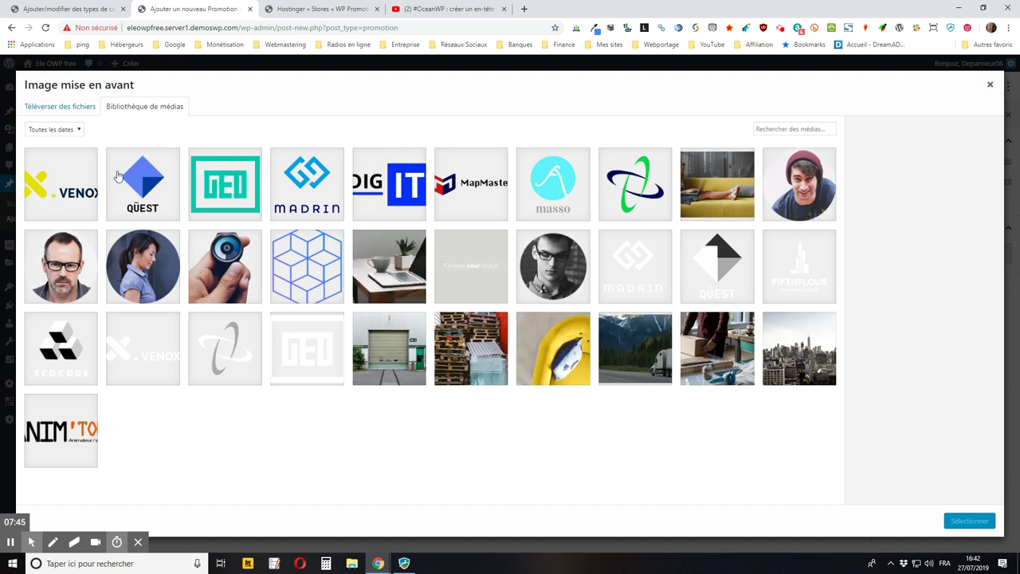
pyautogui.click(71, 198)
pyautogui.click(968, 521)
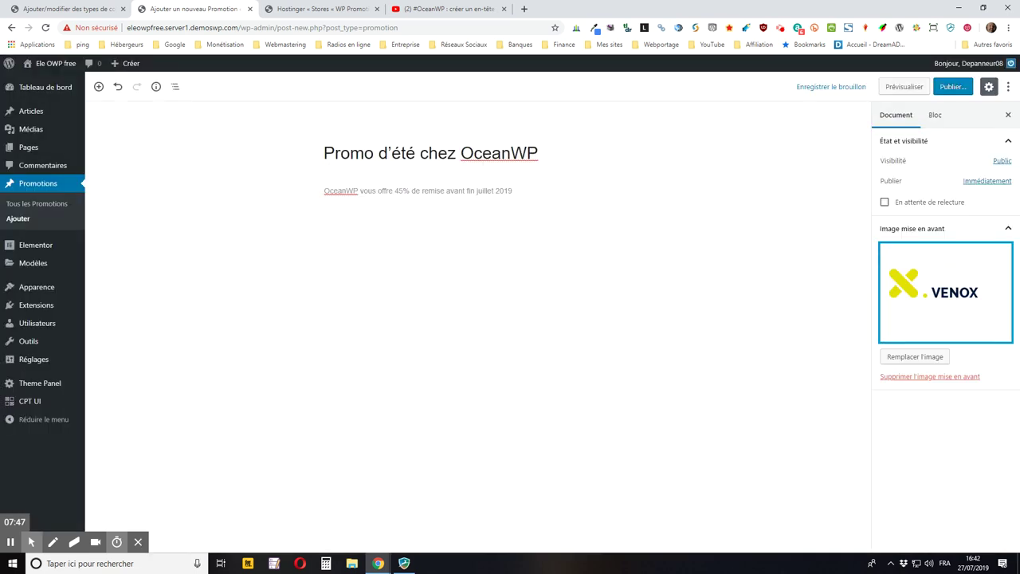
pyautogui.click(837, 85)
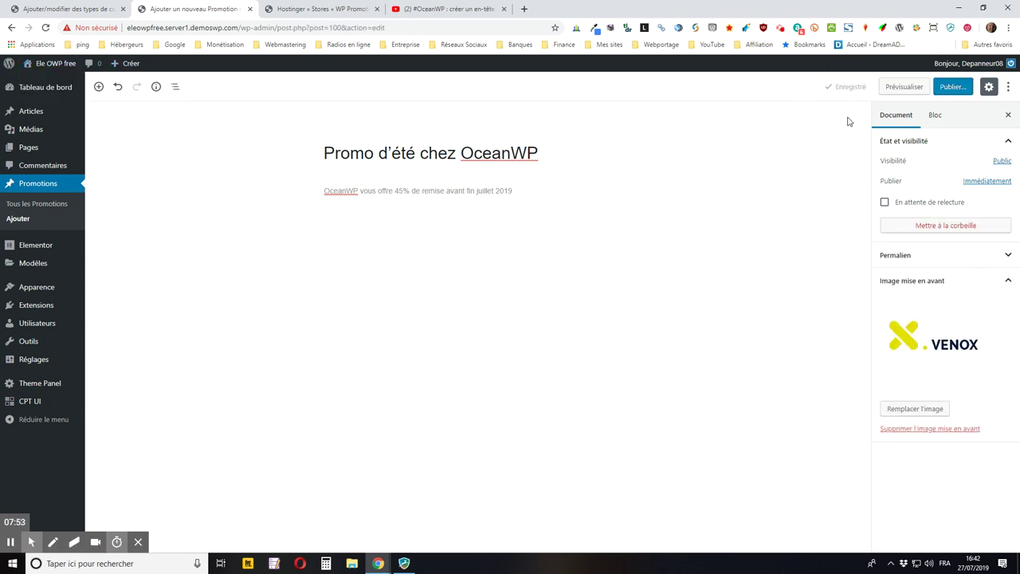
# Preview the promotion in a new browser tab and examine its featured image, title and text.
pyautogui.click(904, 87)
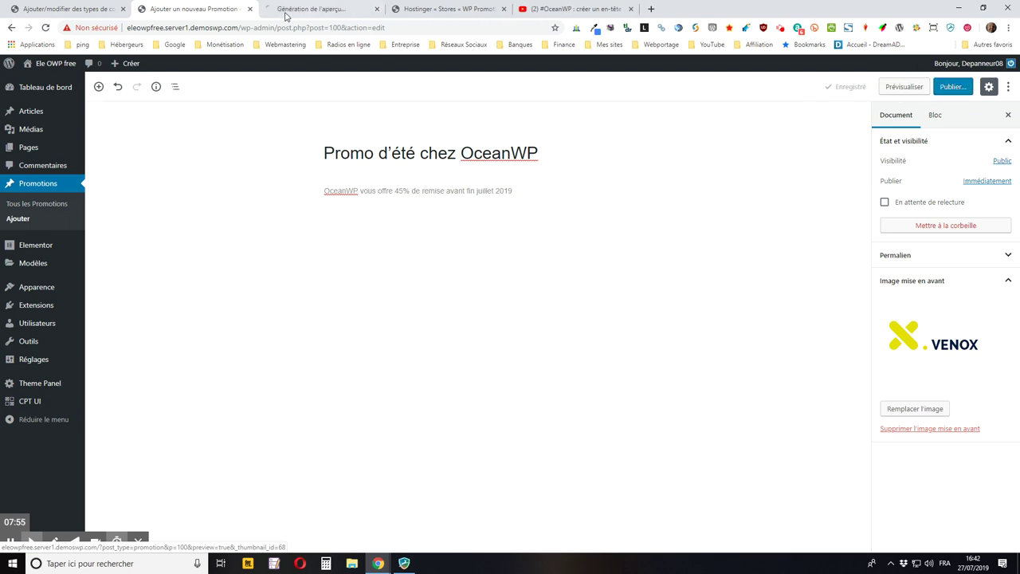
pyautogui.click(289, 10)
pyautogui.scroll(-2, 244, 231)
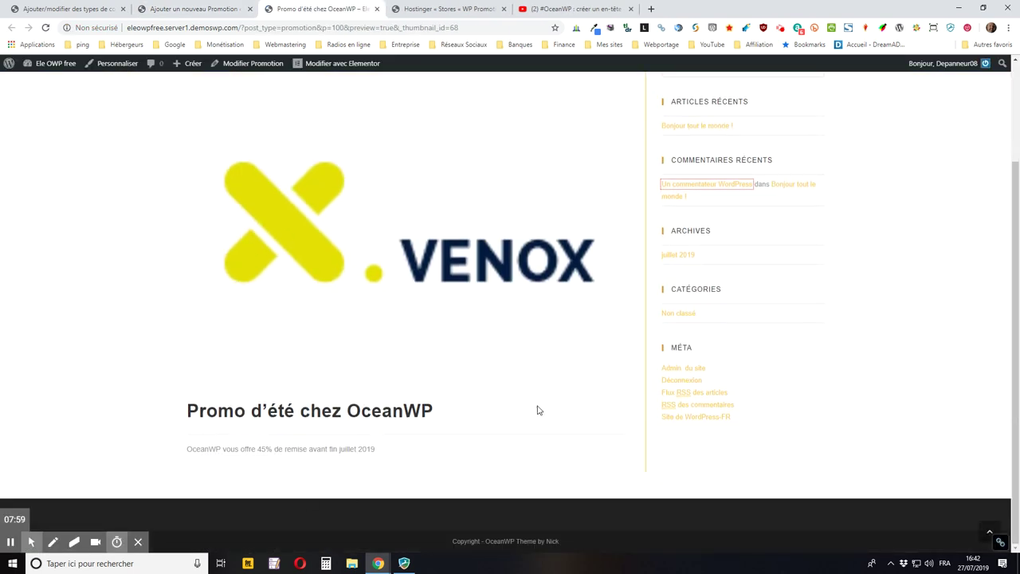
pyautogui.scroll(2, 433, 231)
pyautogui.scroll(-2, 391, 291)
pyautogui.scroll(2, 365, 433)
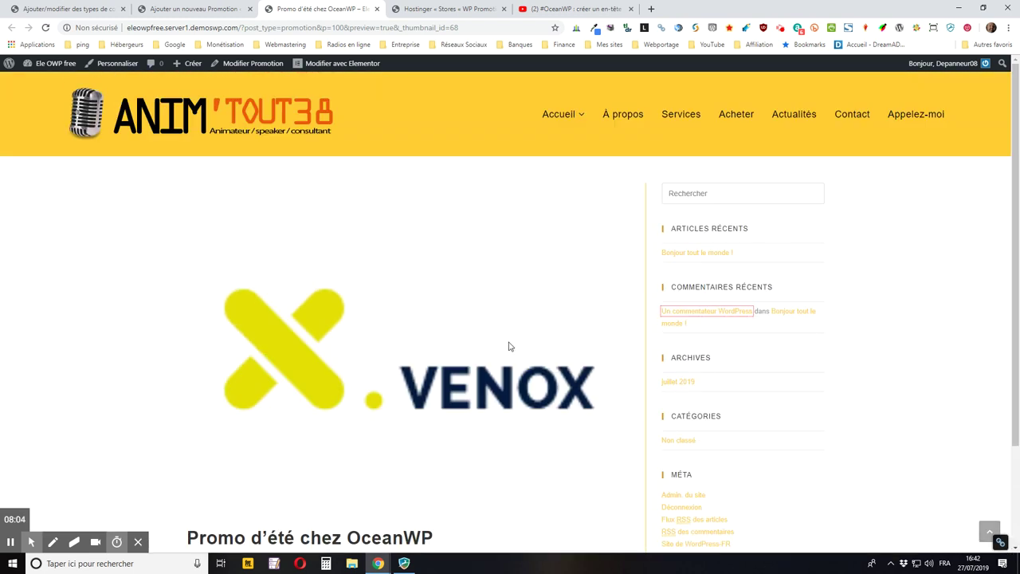
# Return to the CPT UI page and review the promotion post type among the registered types and taxonomies.
pyautogui.click(205, 11)
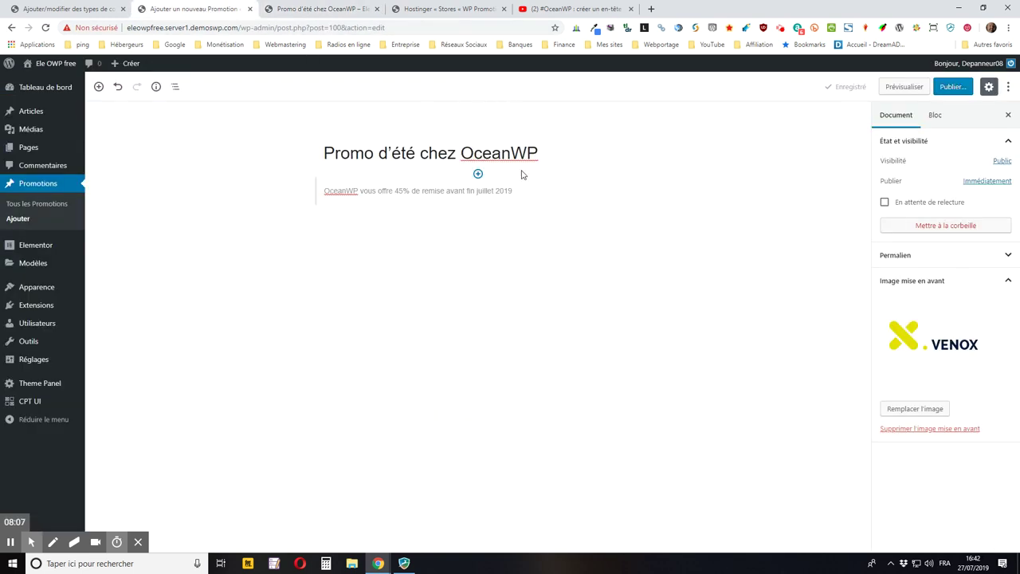
pyautogui.click(100, 9)
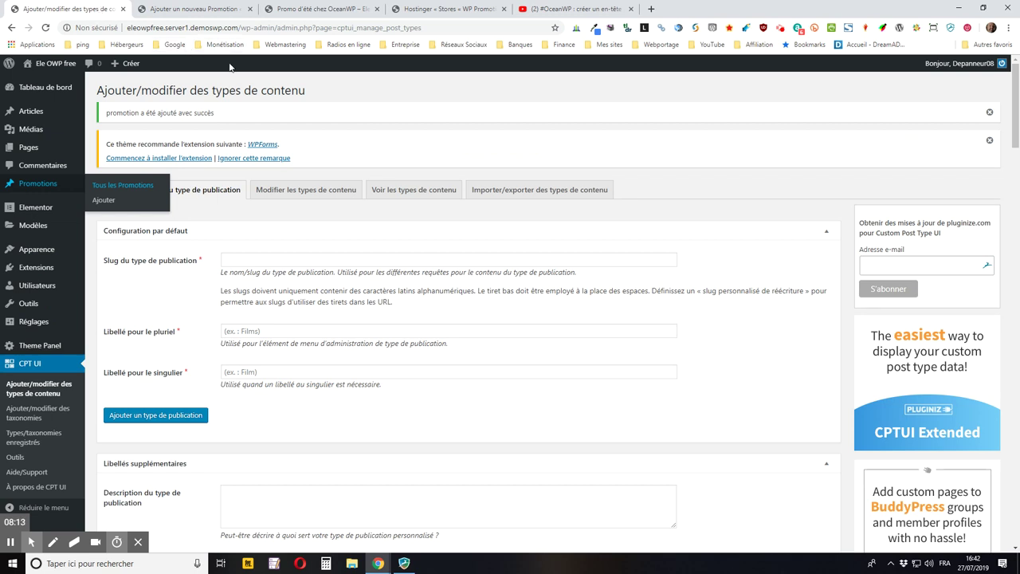
pyautogui.scroll(-1, 281, 130)
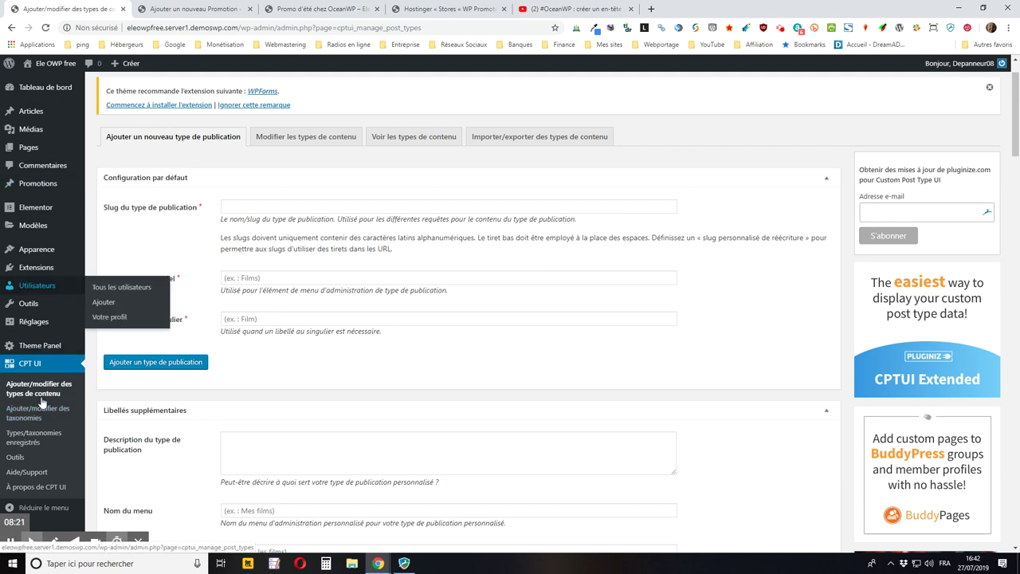
pyautogui.scroll(-1, 46, 407)
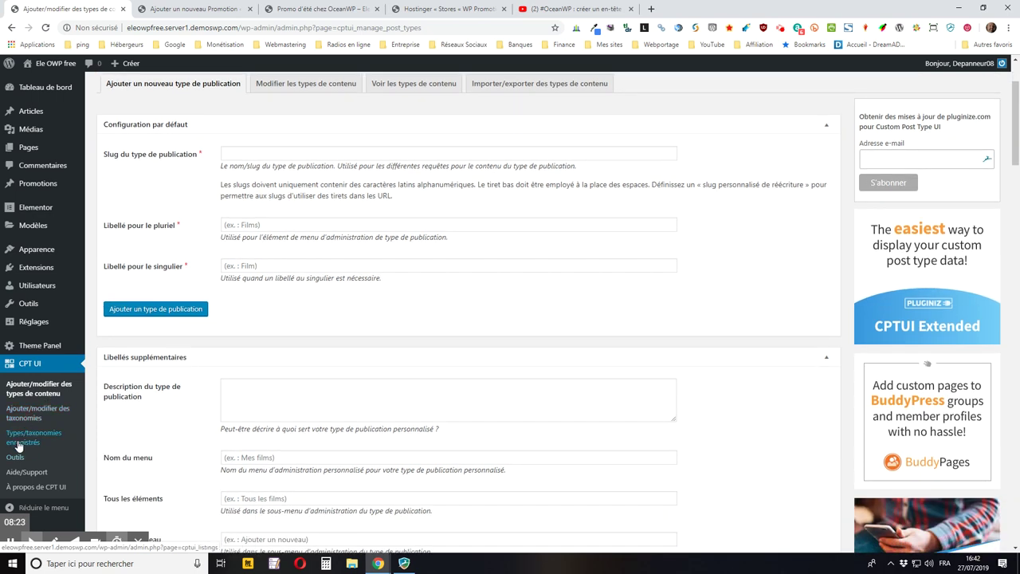
pyautogui.click(18, 444)
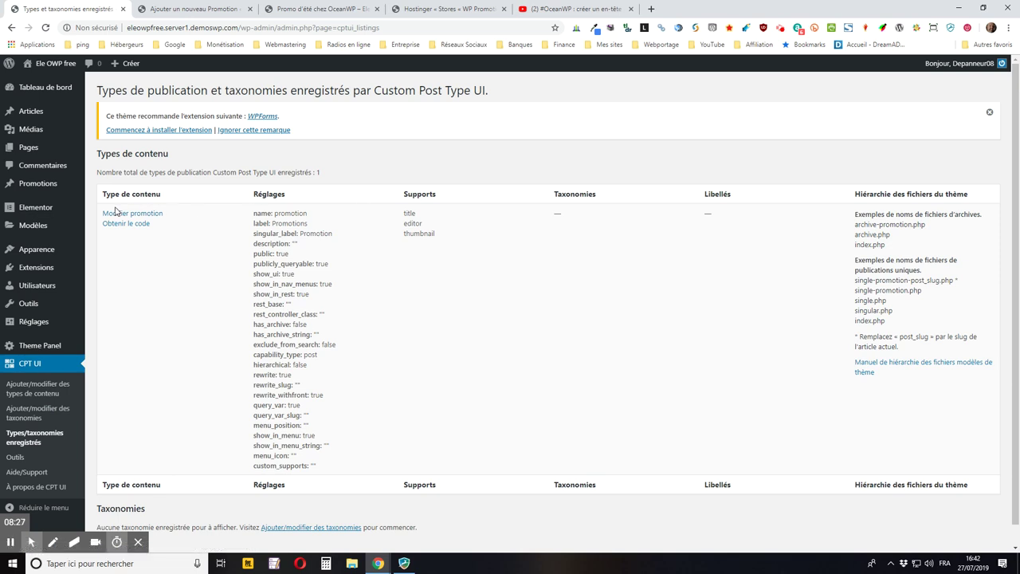
pyautogui.moveTo(88, 264)
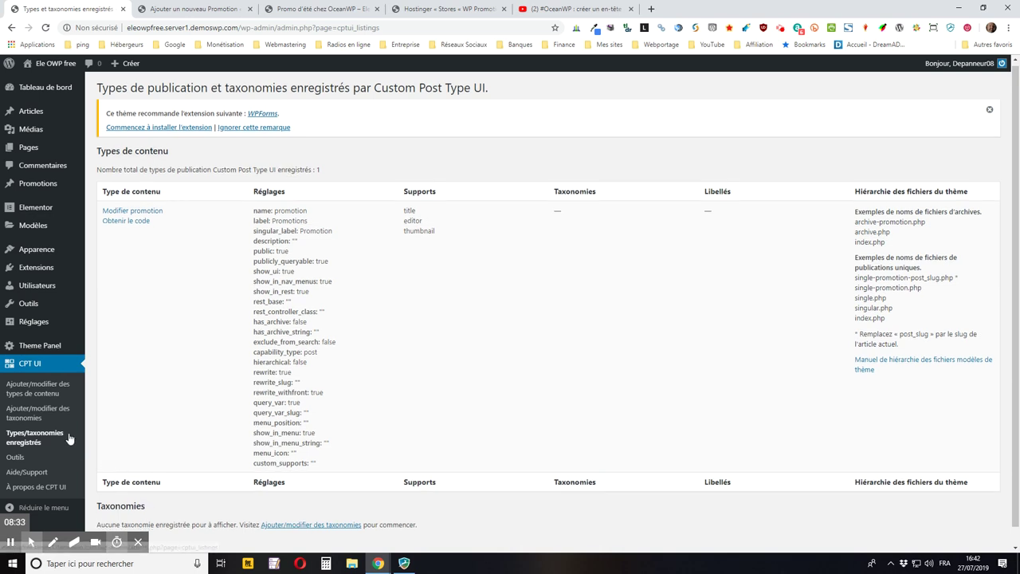
pyautogui.scroll(-1, 71, 440)
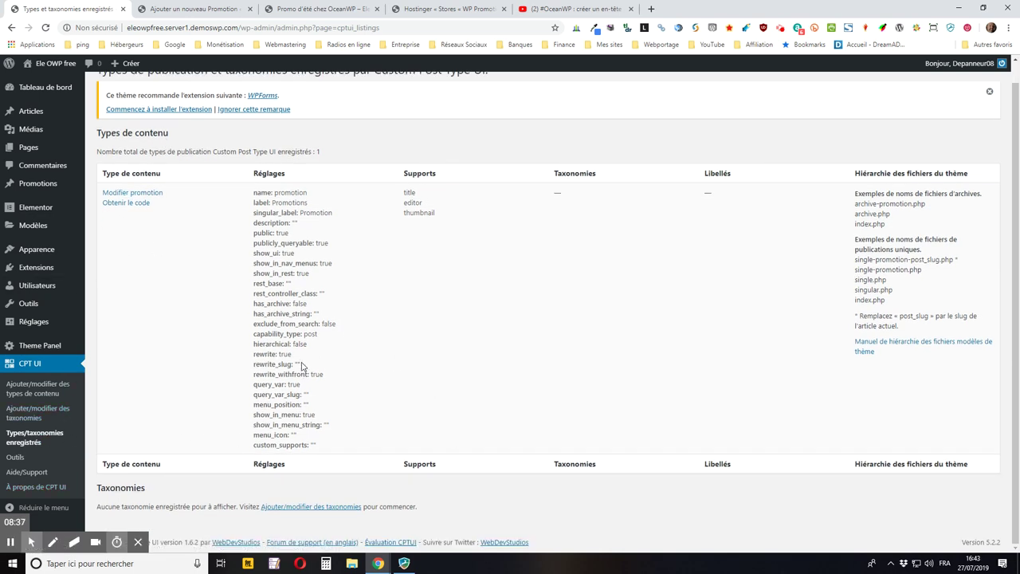
# Open the promotion post type for editing and set its description to "Codes promo que j'affiche sur mon site".
pyautogui.click(126, 194)
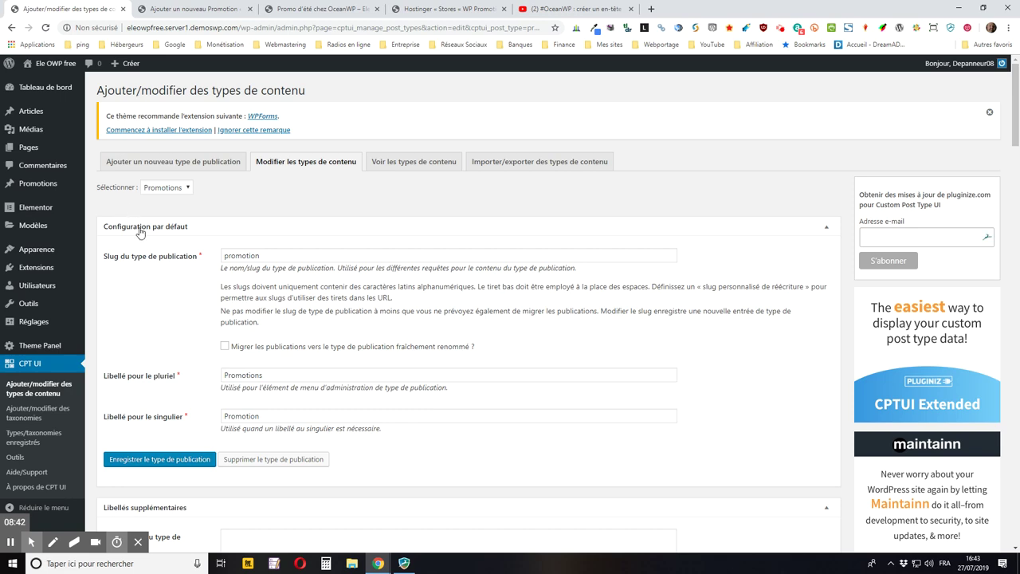
pyautogui.scroll(-1, 219, 325)
pyautogui.scroll(1, 559, 311)
pyautogui.scroll(-4, 221, 326)
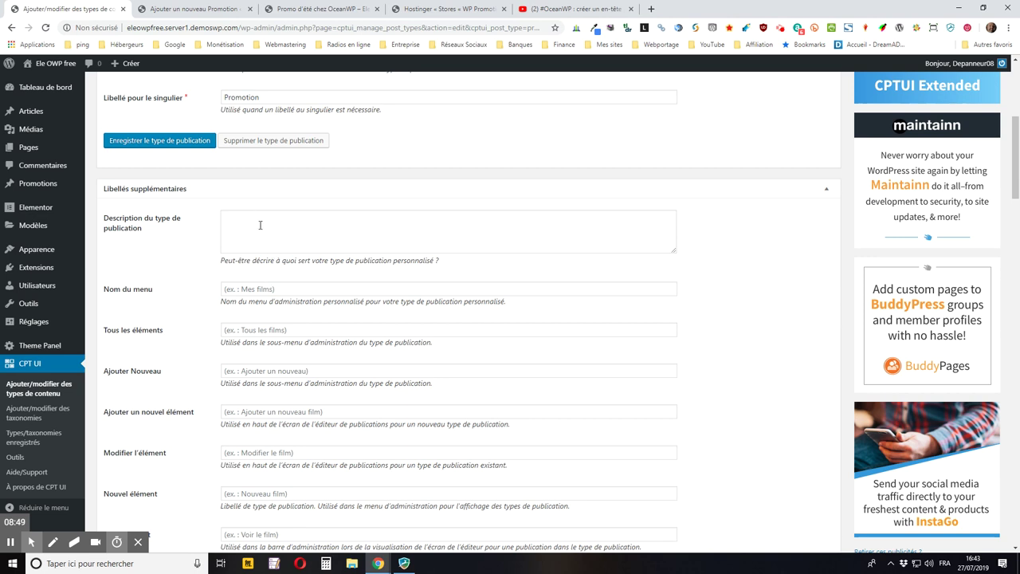
pyautogui.click(251, 243)
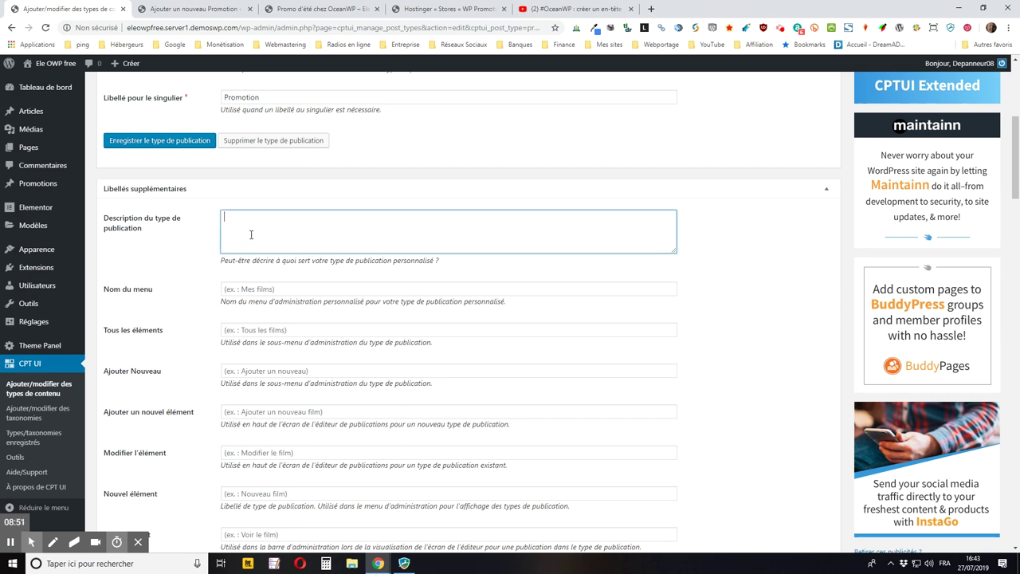
pyautogui.write("Codes promo que j'affiche sur mon site")
pyautogui.scroll(-2, 251, 285)
pyautogui.scroll(2, 256, 307)
pyautogui.press('Tab')
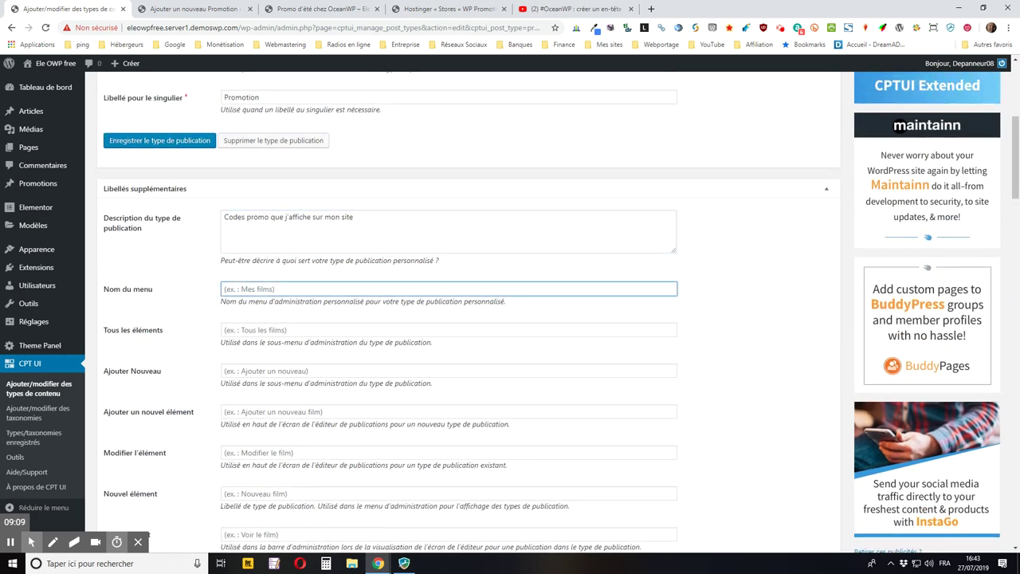
# Set the menu name to "Mes promotions" and the all-items label to "Toutes les promotions".
pyautogui.scroll(-2, 209, 312)
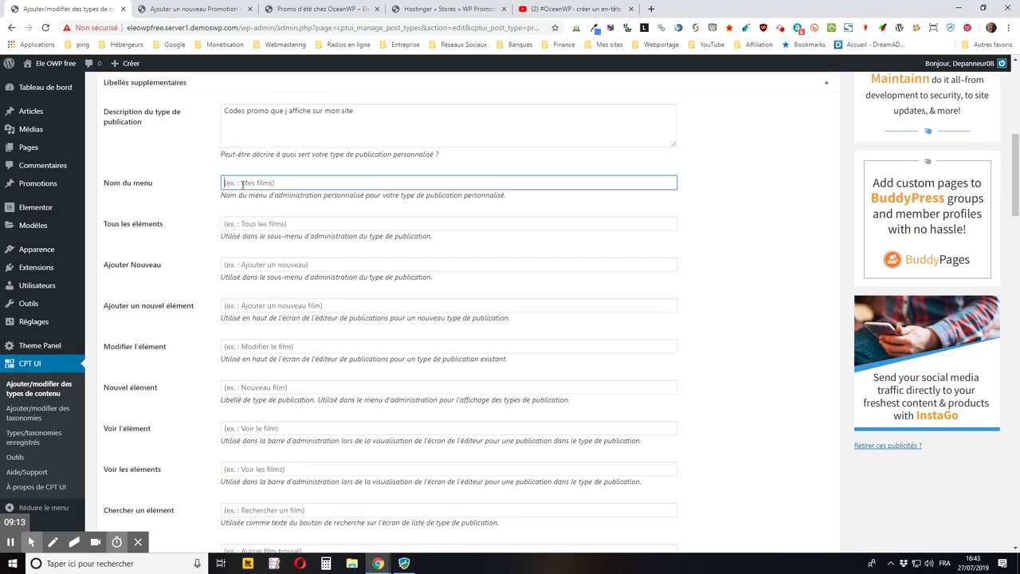
pyautogui.write('Mes promotions')
pyautogui.press('Tab')
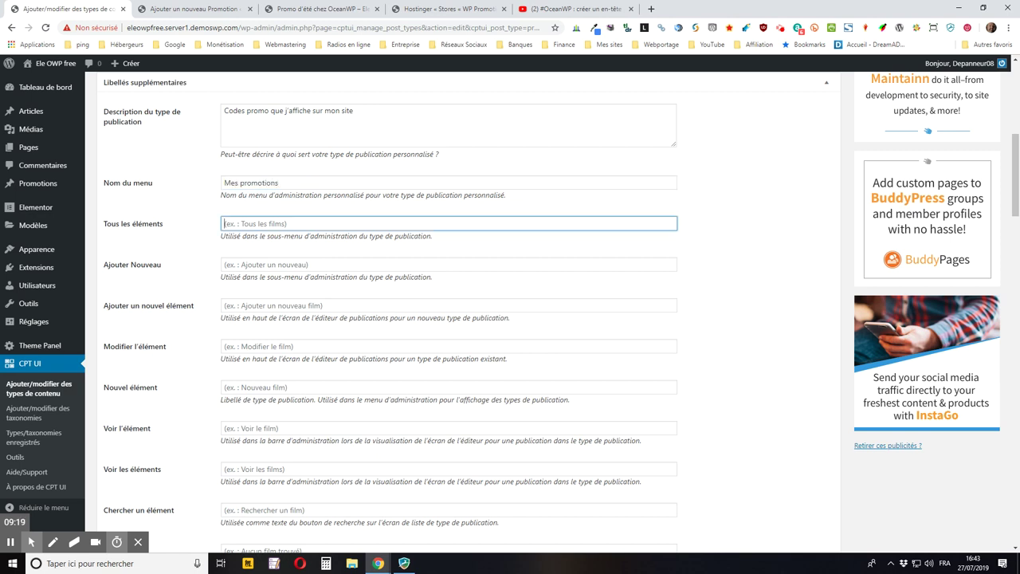
pyautogui.write('Toutes les promotions')
# Set the add-new label to "Ajouter une nouvelle" and the add-new-item label to "Ajouter une nouvelle promotion".
pyautogui.click(224, 264)
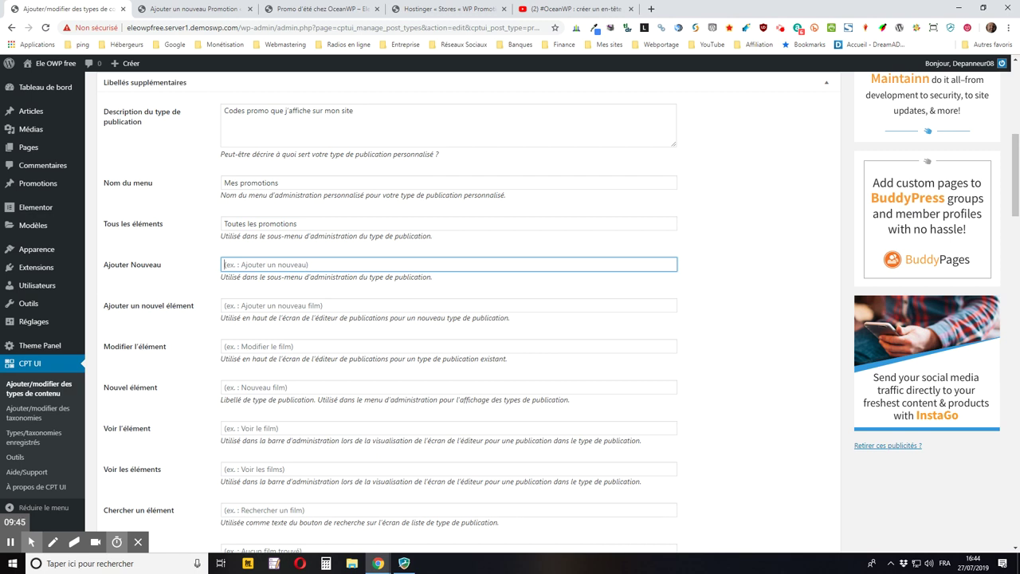
pyautogui.write('Ajouter une nouvelle')
pyautogui.press('Tab')
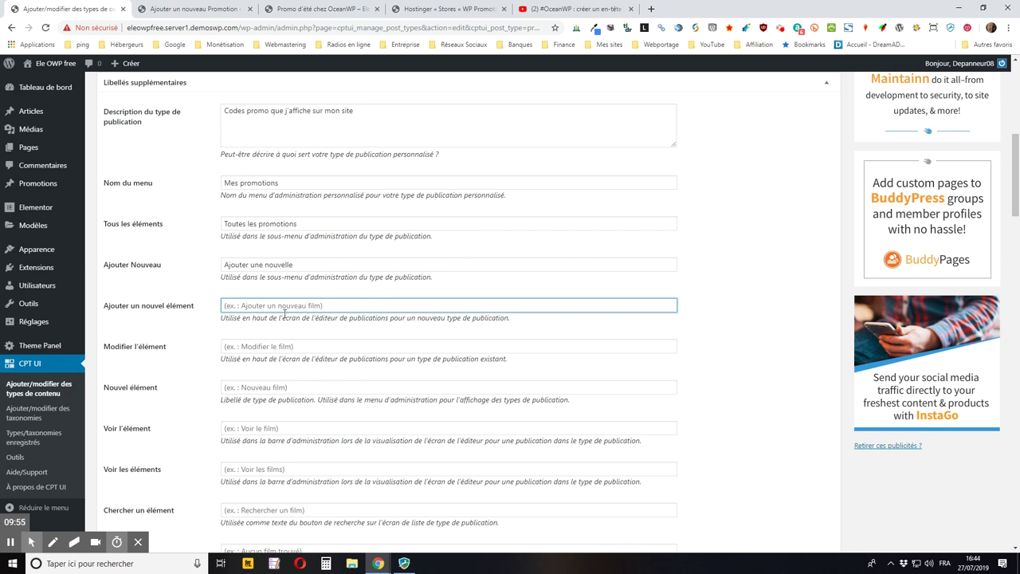
pyautogui.write('Ajouter une nouvelle promotion')
pyautogui.scroll(-2, 424, 351)
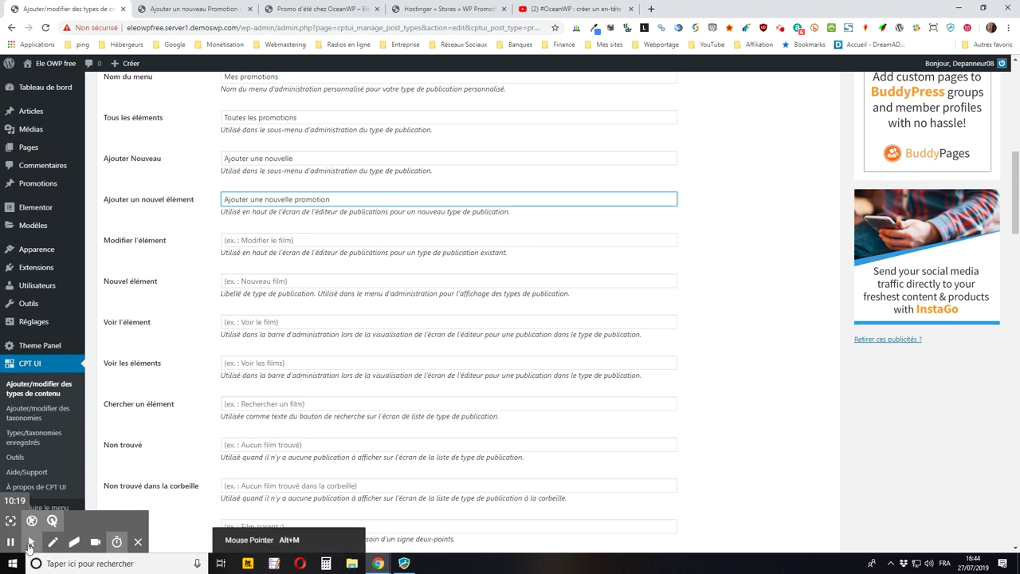
# Review the post type's remaining additional labels and its settings, from public visibility to rewriting, comparing them with the promotion's editor page.
pyautogui.click(10, 543)
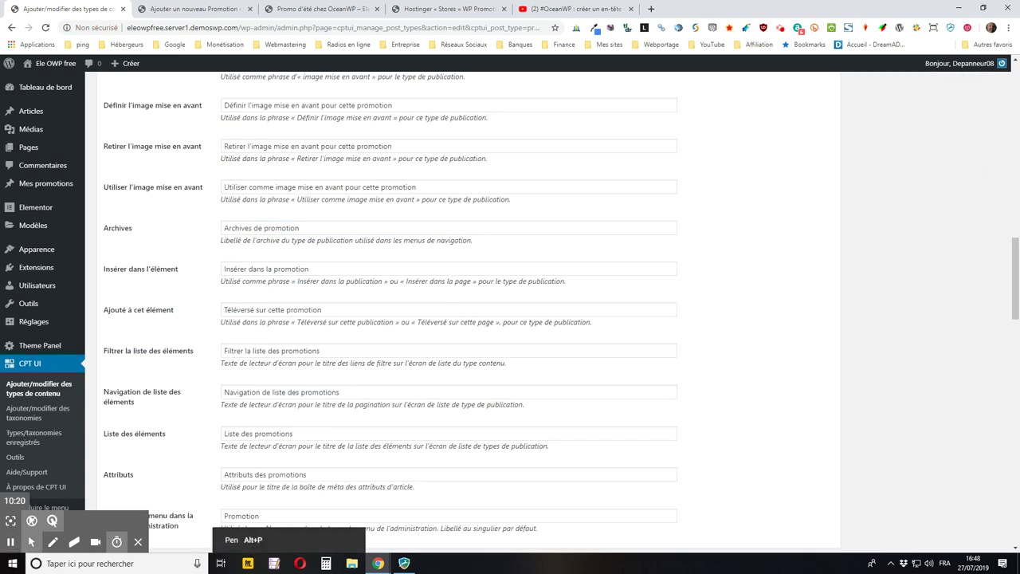
pyautogui.scroll(-1, 448, 348)
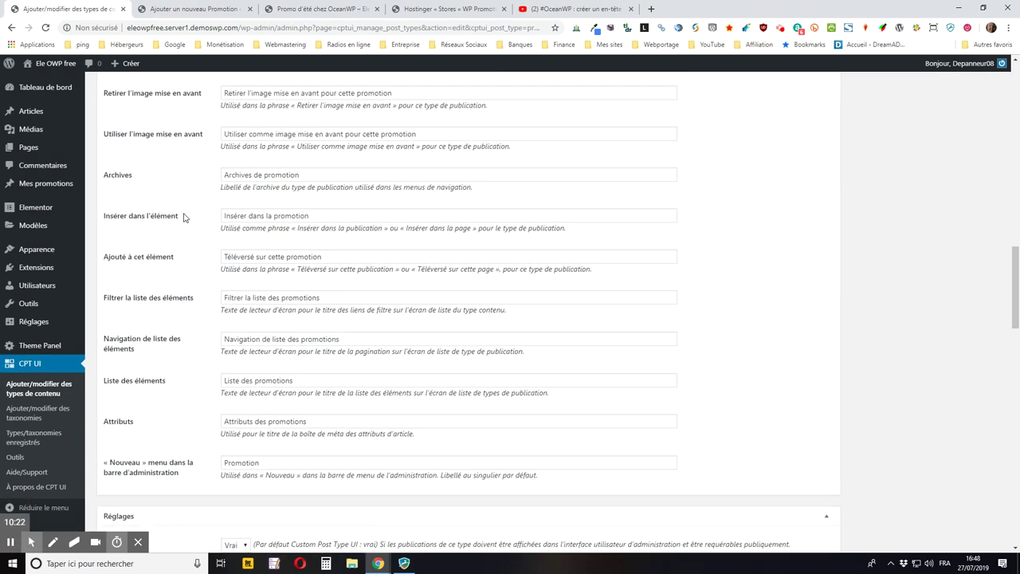
pyautogui.scroll(-3, 186, 217)
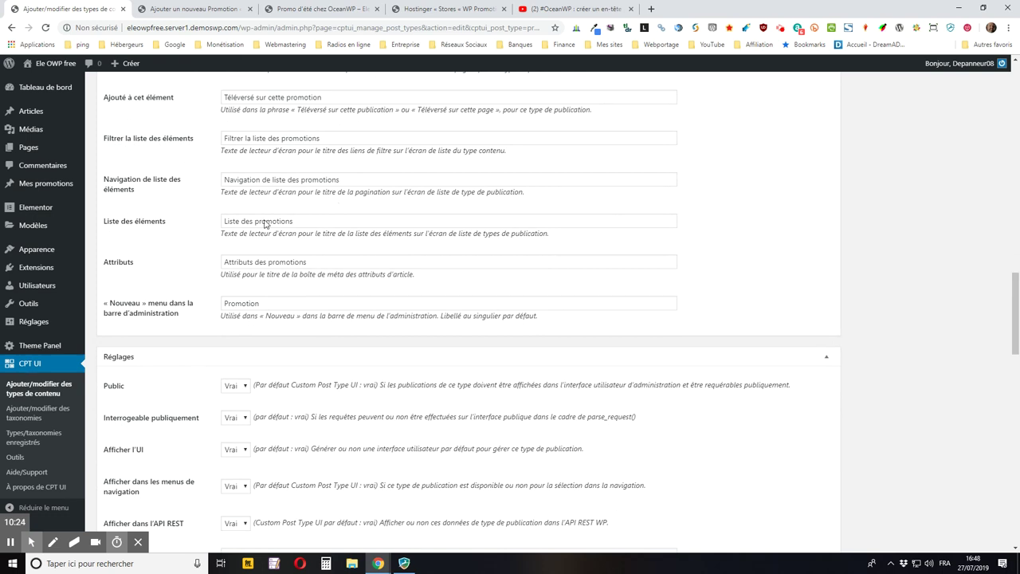
pyautogui.scroll(2, 178, 249)
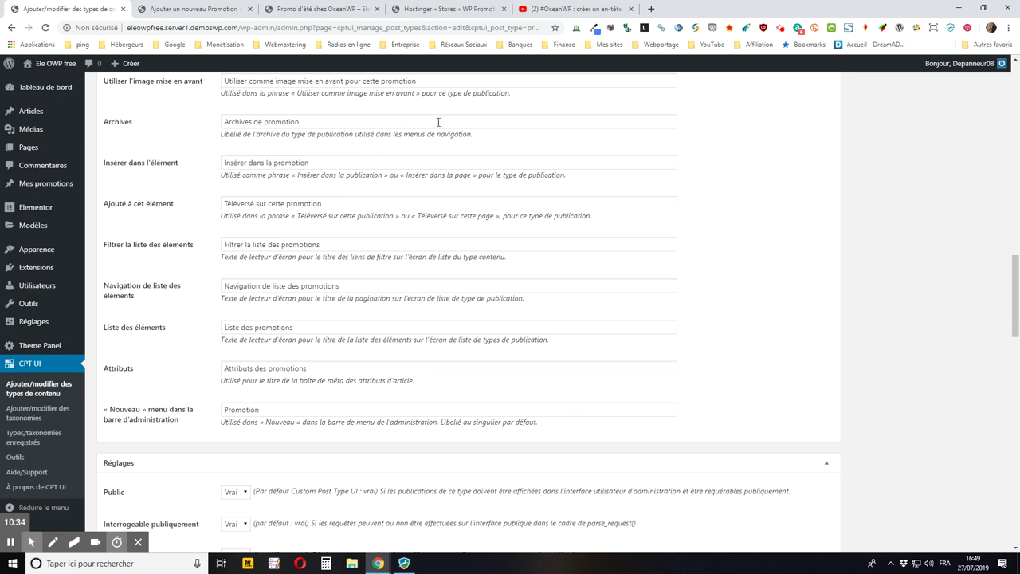
pyautogui.scroll(-4, 372, 177)
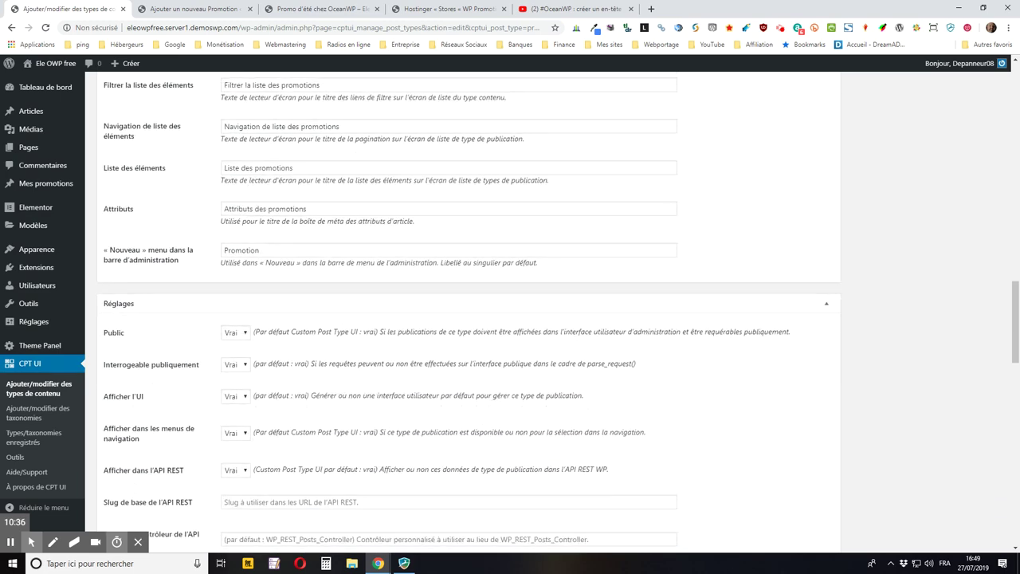
pyautogui.scroll(-1, 371, 195)
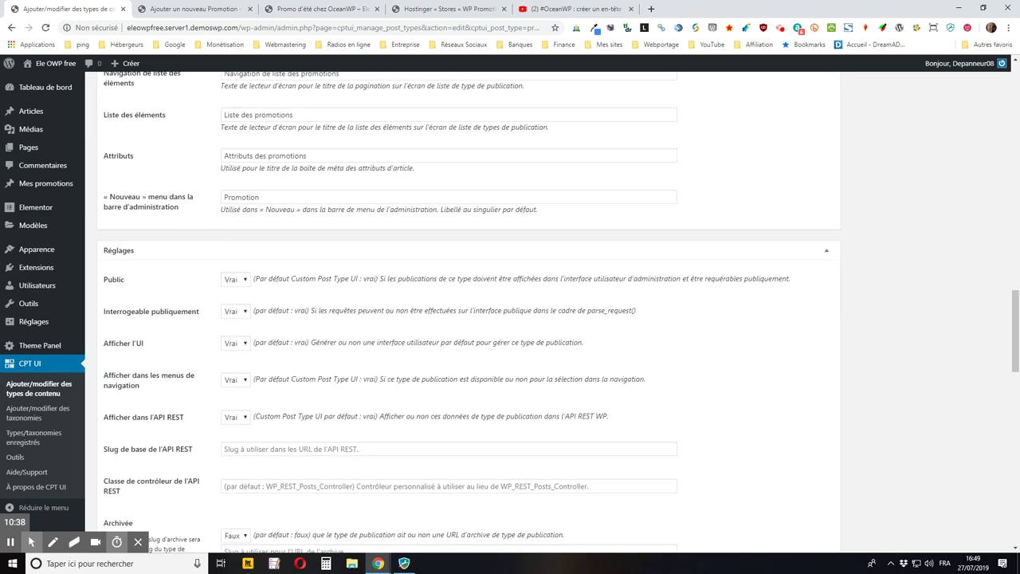
pyautogui.scroll(-3, 372, 200)
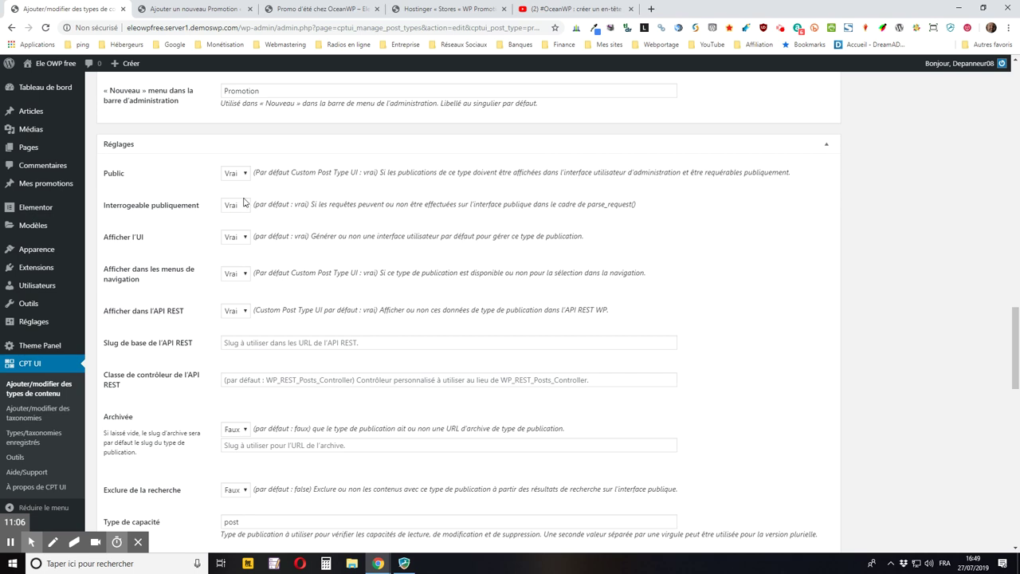
pyautogui.scroll(-1, 255, 216)
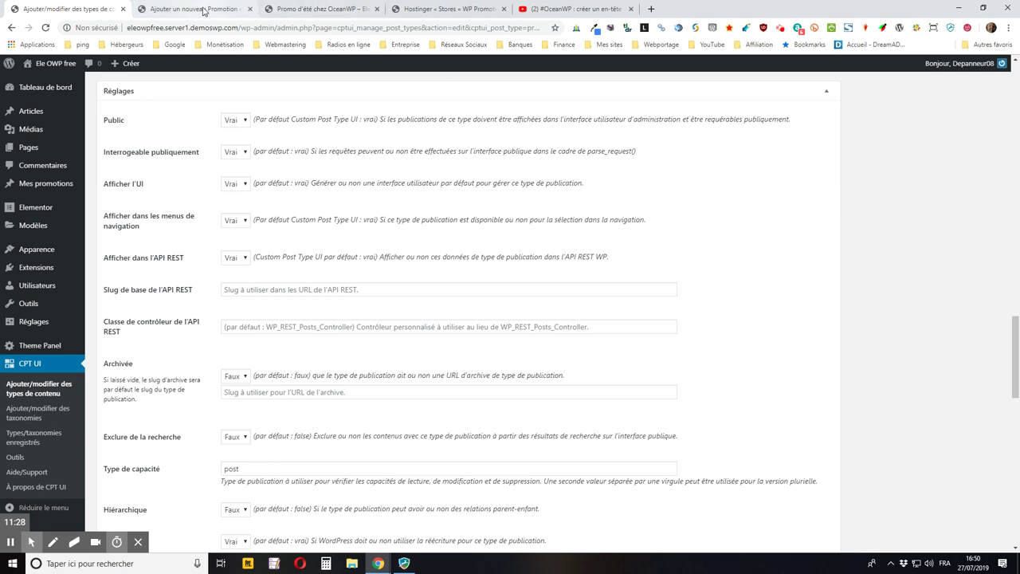
pyautogui.click(204, 10)
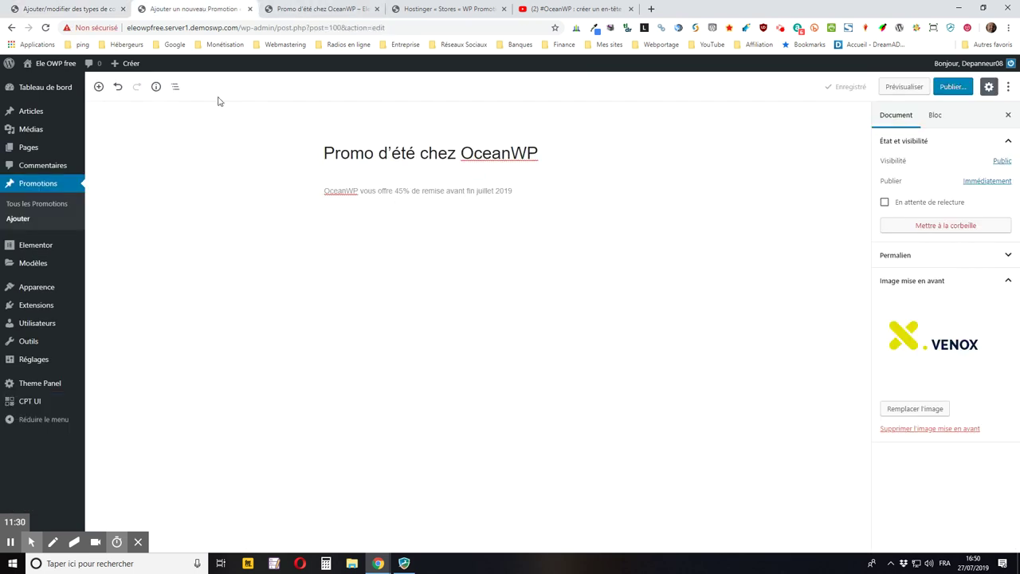
pyautogui.click(84, 10)
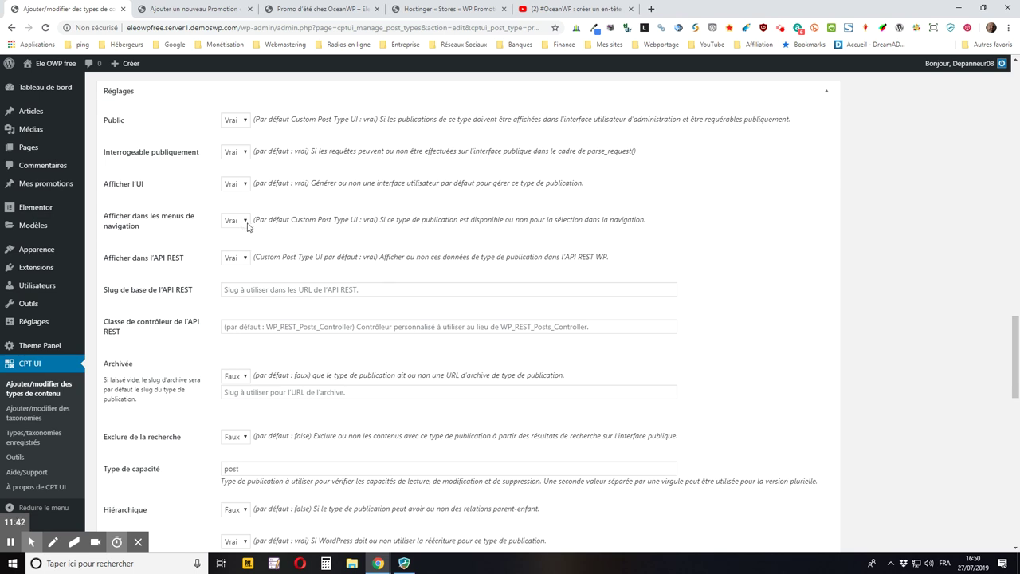
pyautogui.scroll(-2, 225, 255)
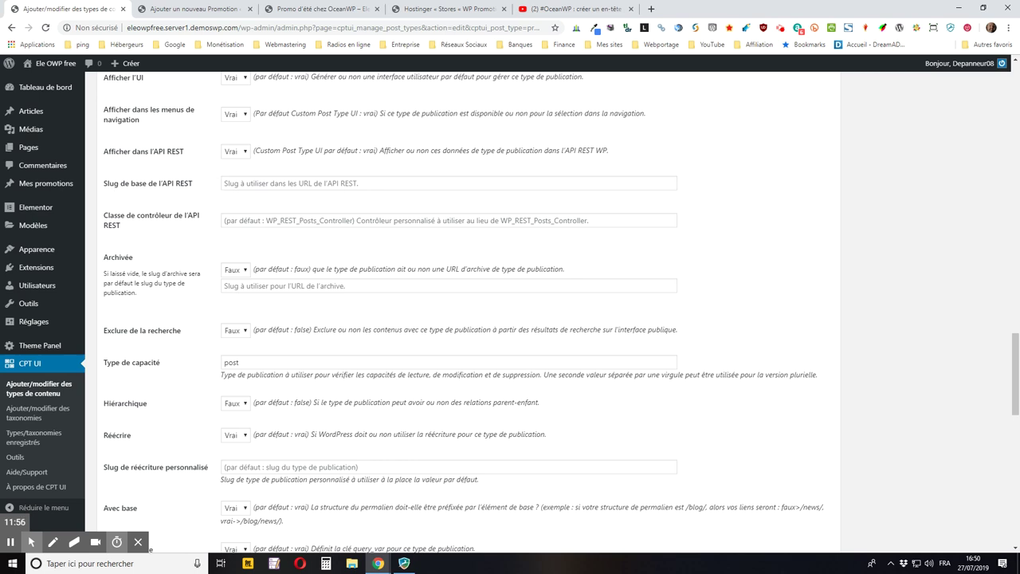
# Set the archive slug of the promotion post type to "dernieres-promotions".
pyautogui.scroll(-1, 184, 191)
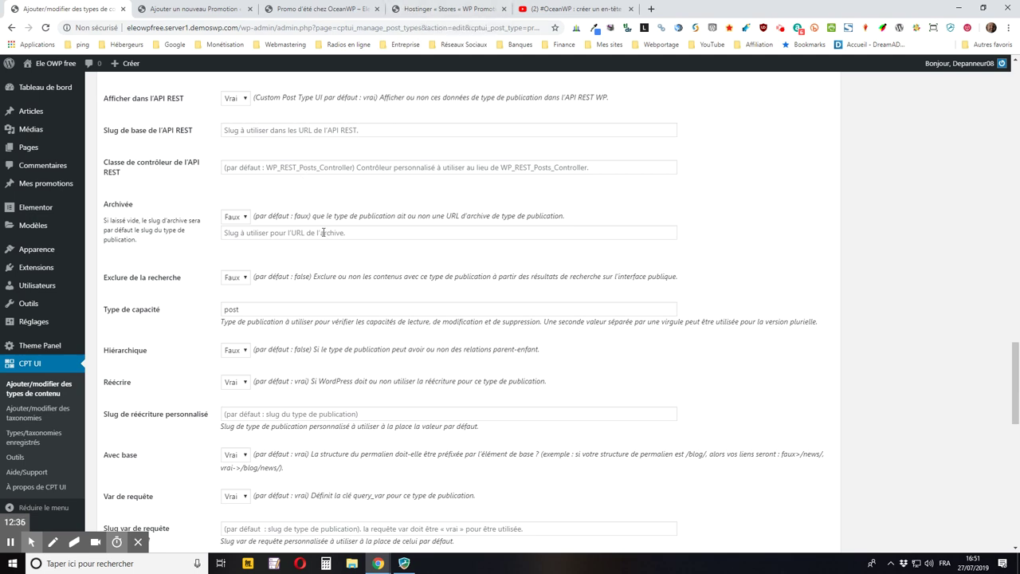
pyautogui.click(274, 232)
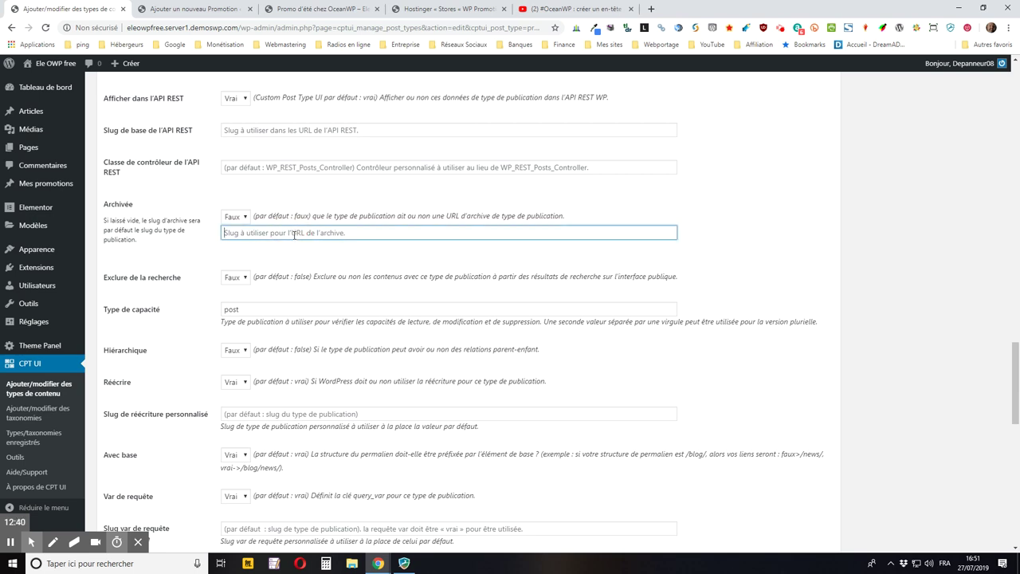
pyautogui.write('der')
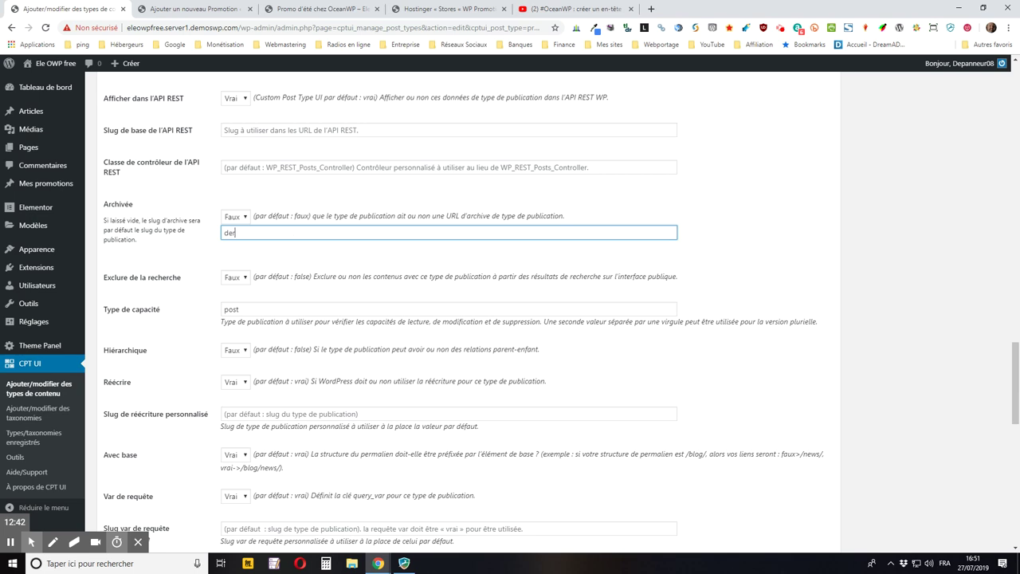
pyautogui.write('nieres-promotions')
pyautogui.press('Tab')
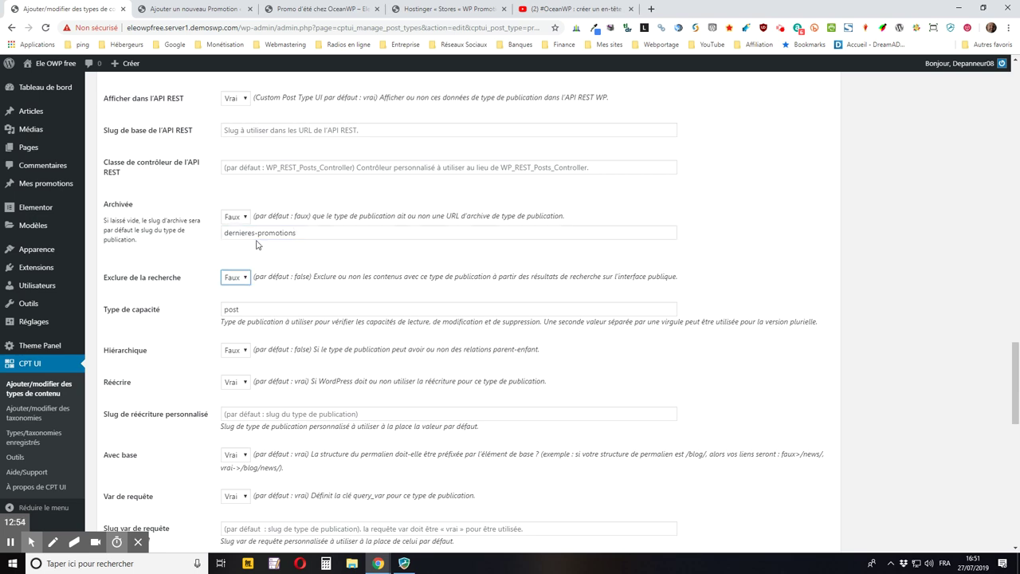
# Review the search exclusion and capability type settings and the choices available for the hierarchical option.
pyautogui.scroll(-2, 252, 249)
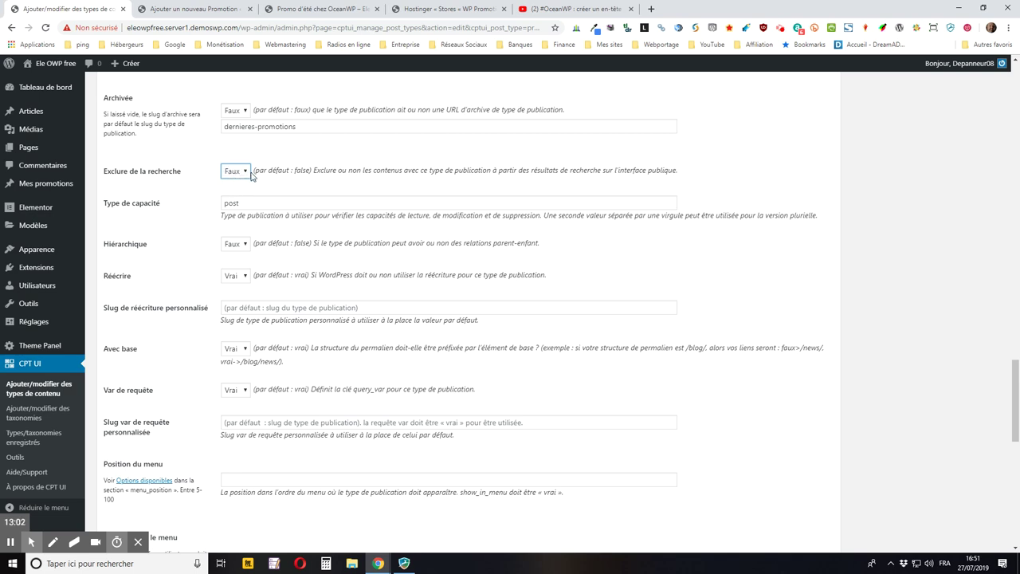
pyautogui.scroll(-1, 333, 217)
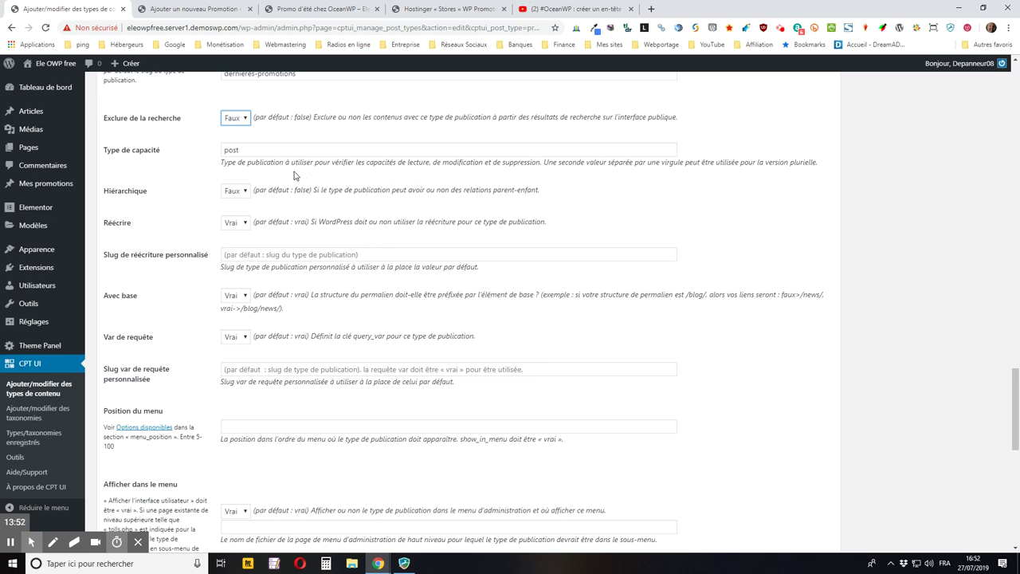
pyautogui.scroll(-1, 295, 175)
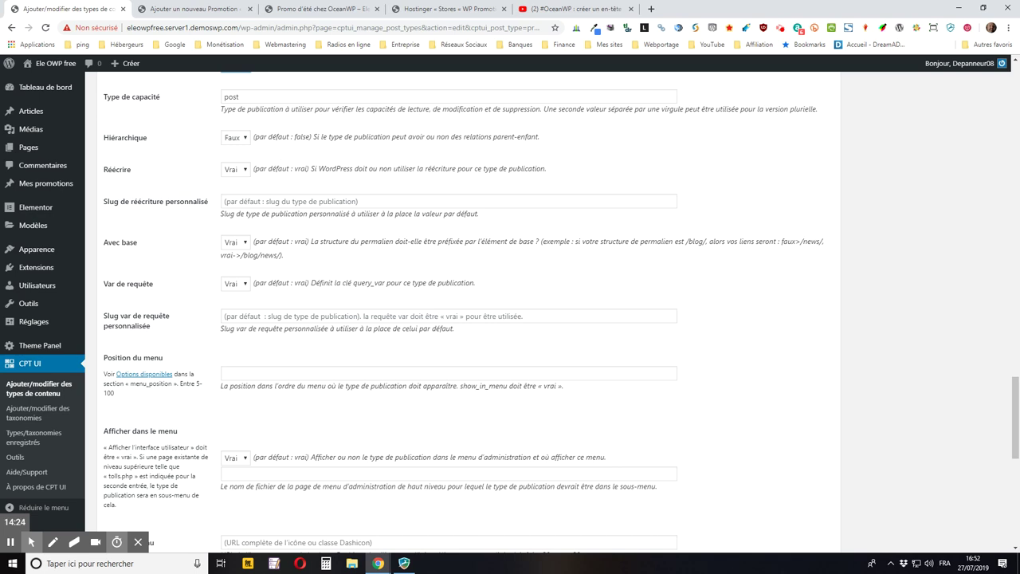
pyautogui.click(233, 139)
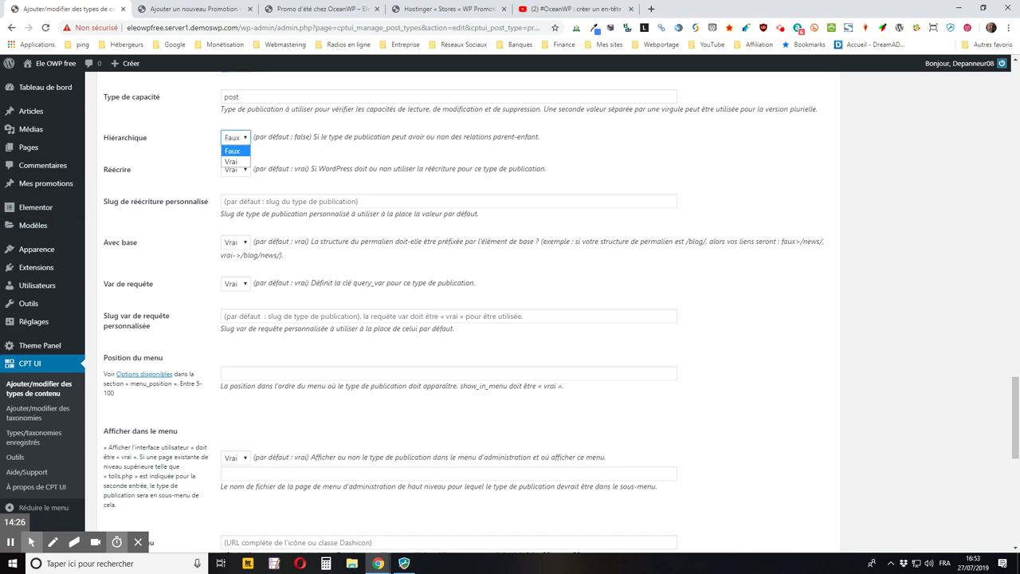
pyautogui.click(234, 139)
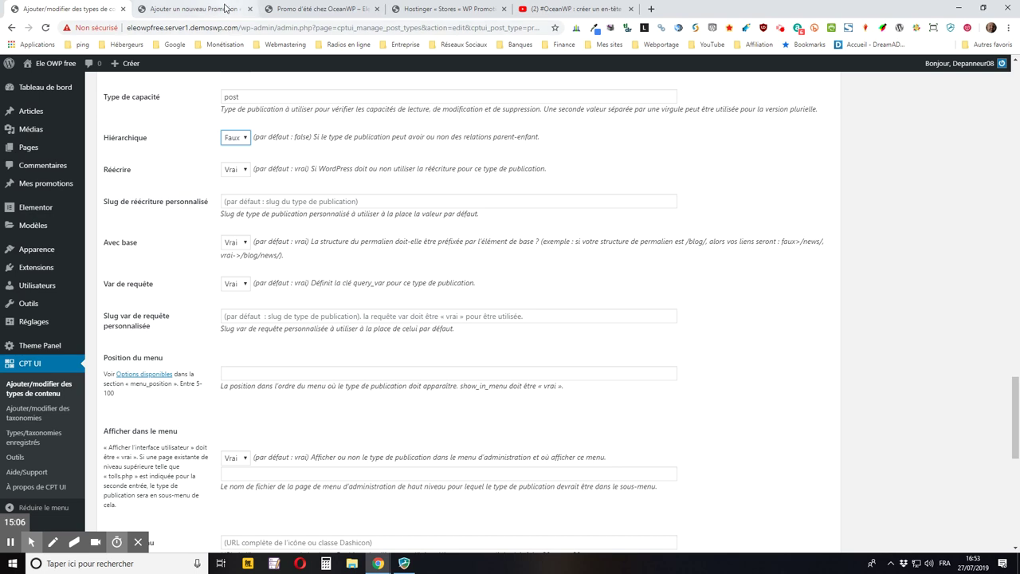
# Publish the "Promo d'été chez OceanWP" promotion from its editor and view its public page.
pyautogui.click(327, 9)
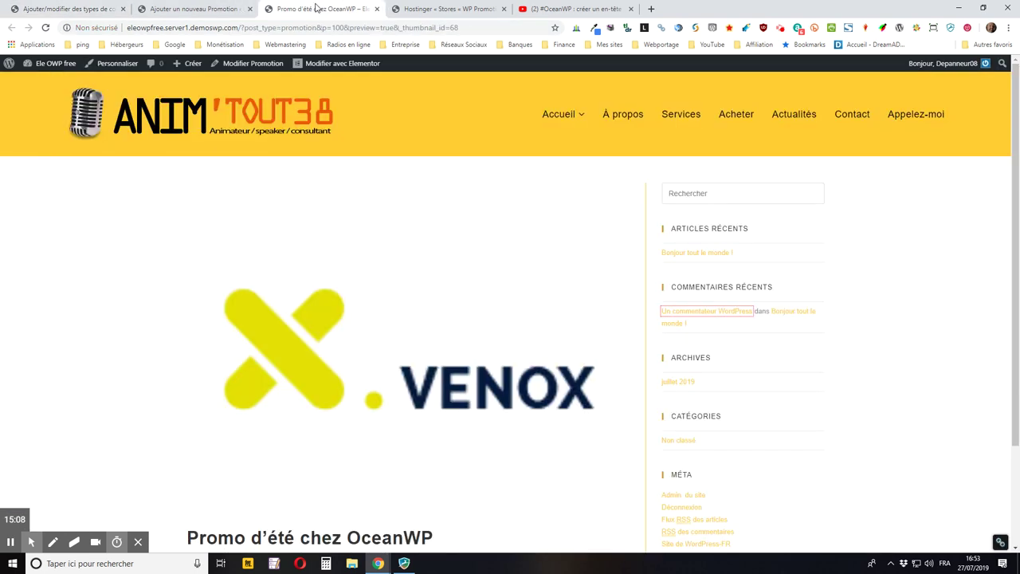
pyautogui.click(231, 15)
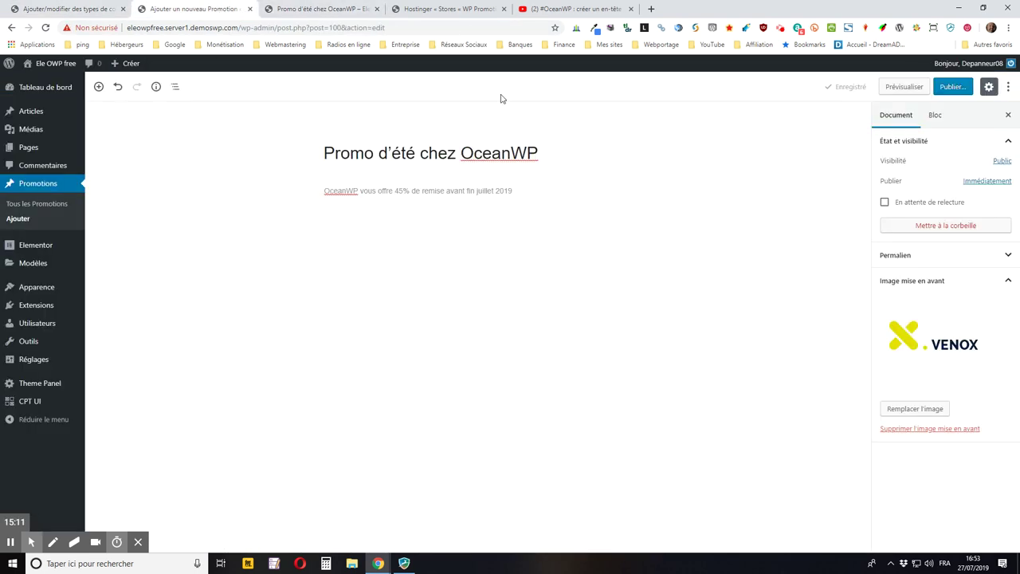
pyautogui.click(950, 86)
pyautogui.click(954, 87)
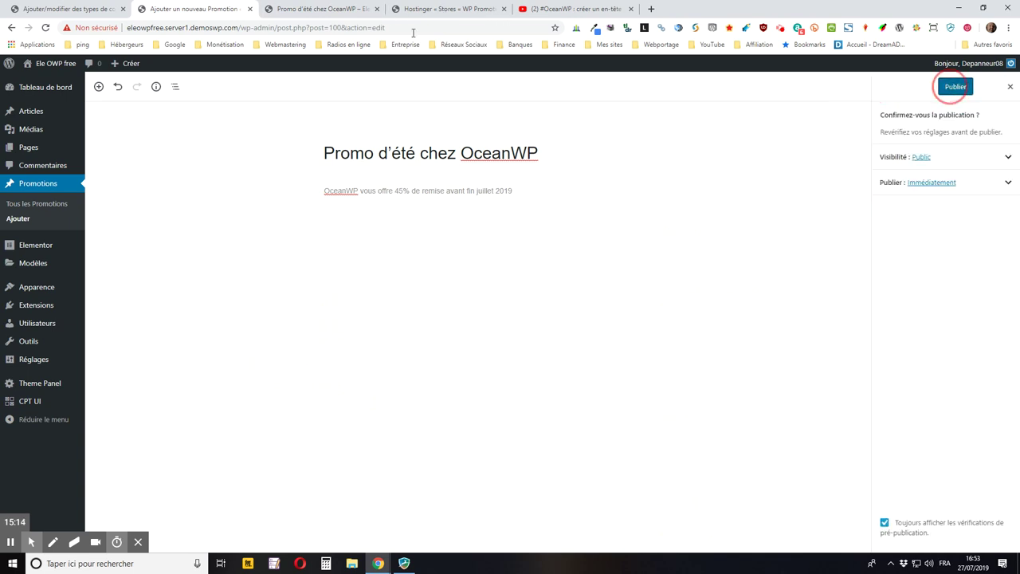
pyautogui.click(950, 86)
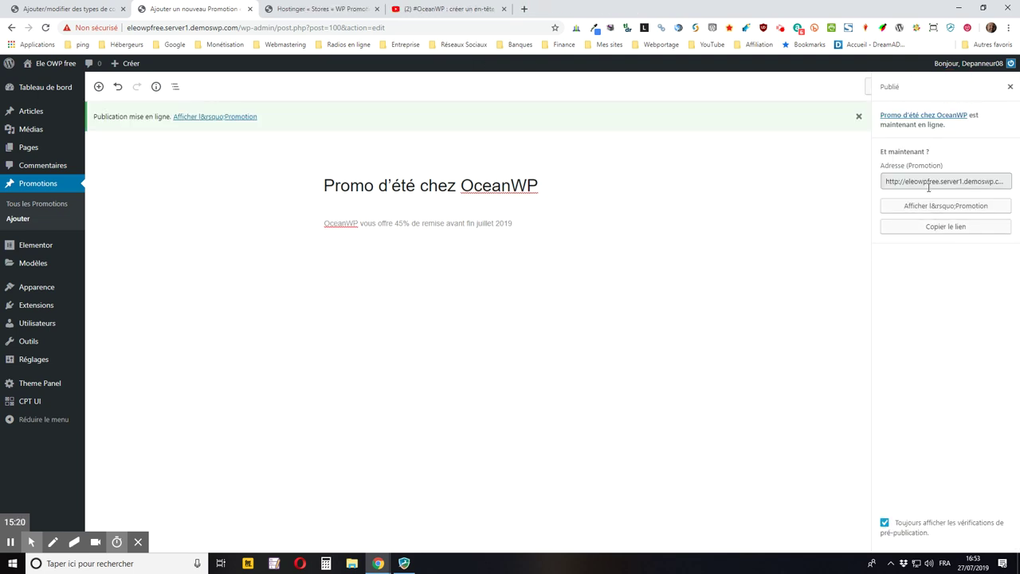
pyautogui.click(917, 207)
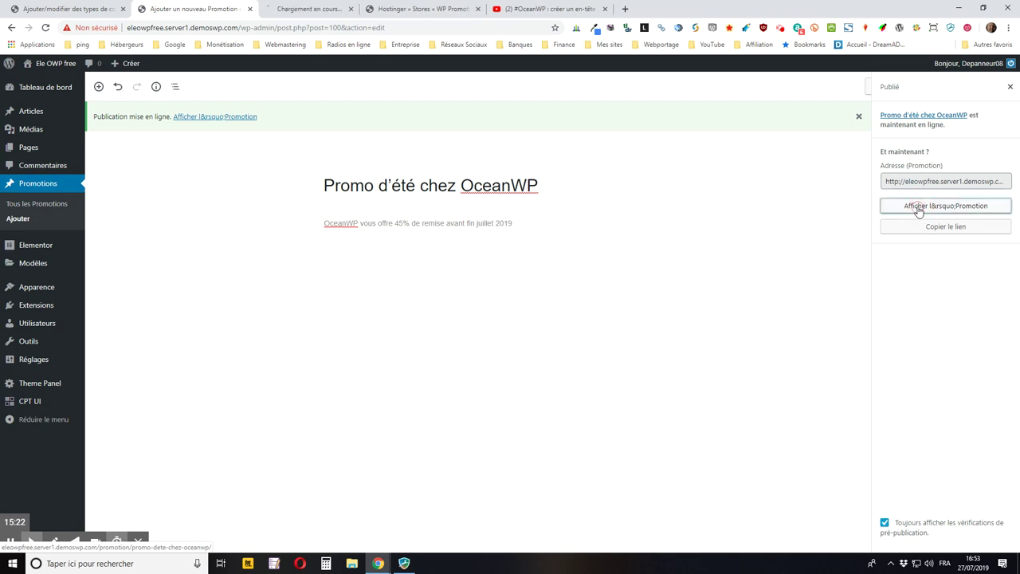
pyautogui.click(307, 12)
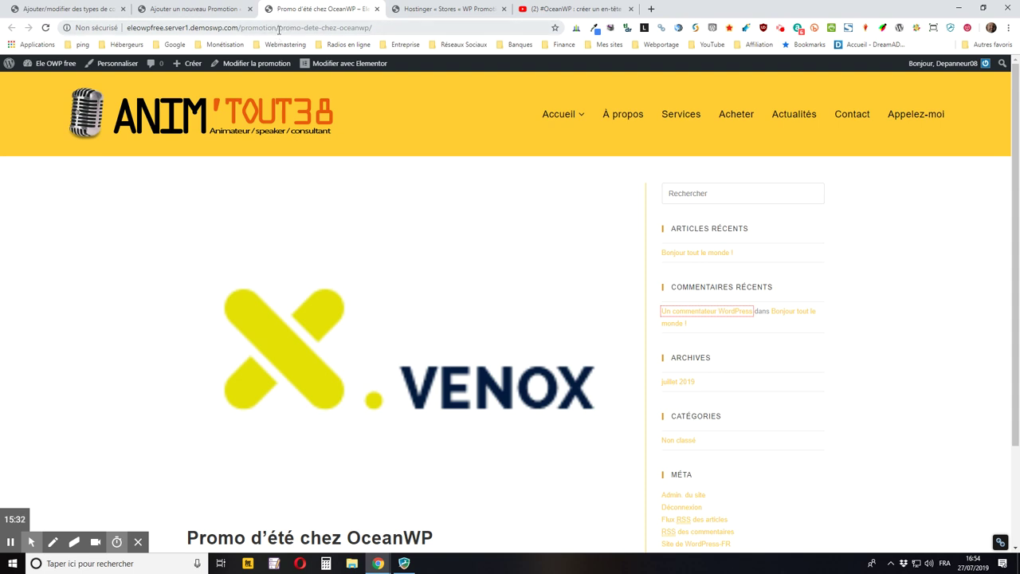
# Return to the post type settings and review the rewrite, query variable, menu position, menu display, menu icon and supports options.
pyautogui.click(179, 10)
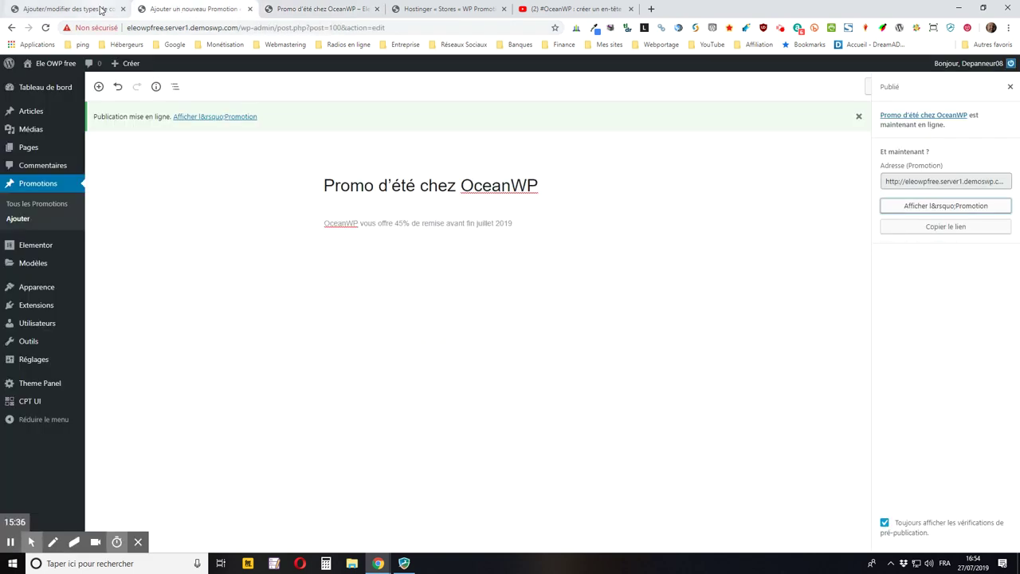
pyautogui.click(102, 10)
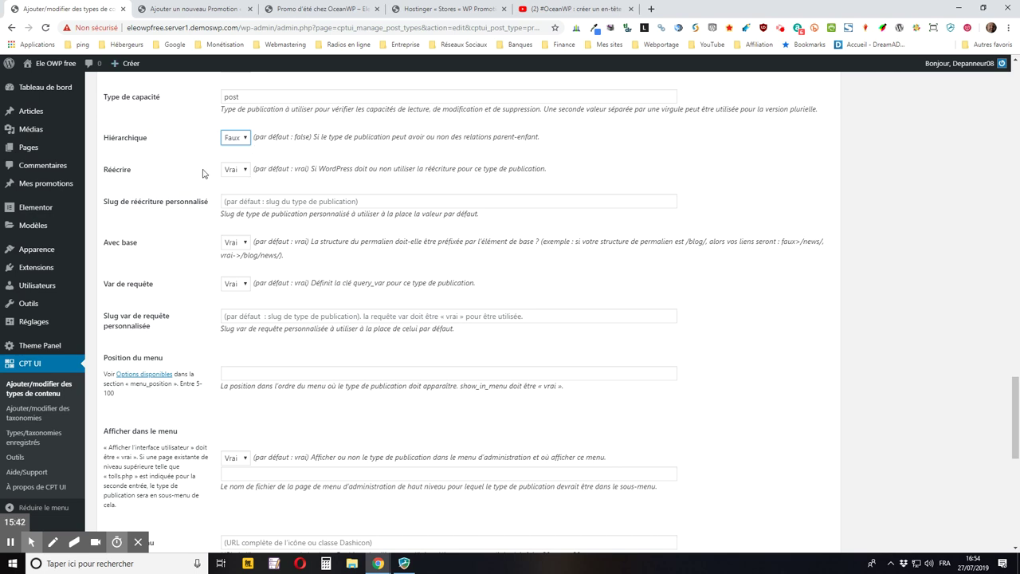
pyautogui.scroll(-1, 186, 224)
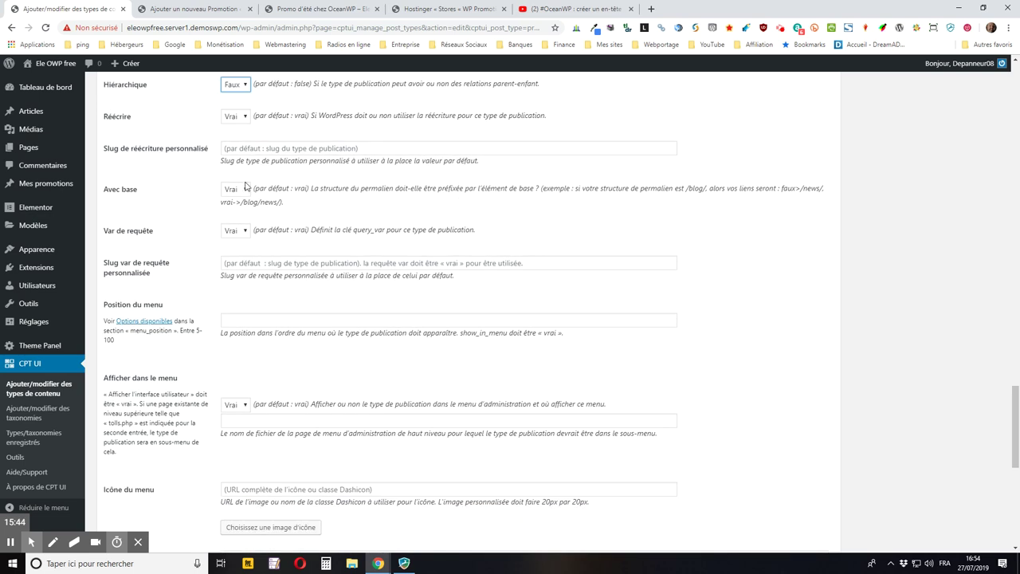
pyautogui.scroll(-1, 239, 192)
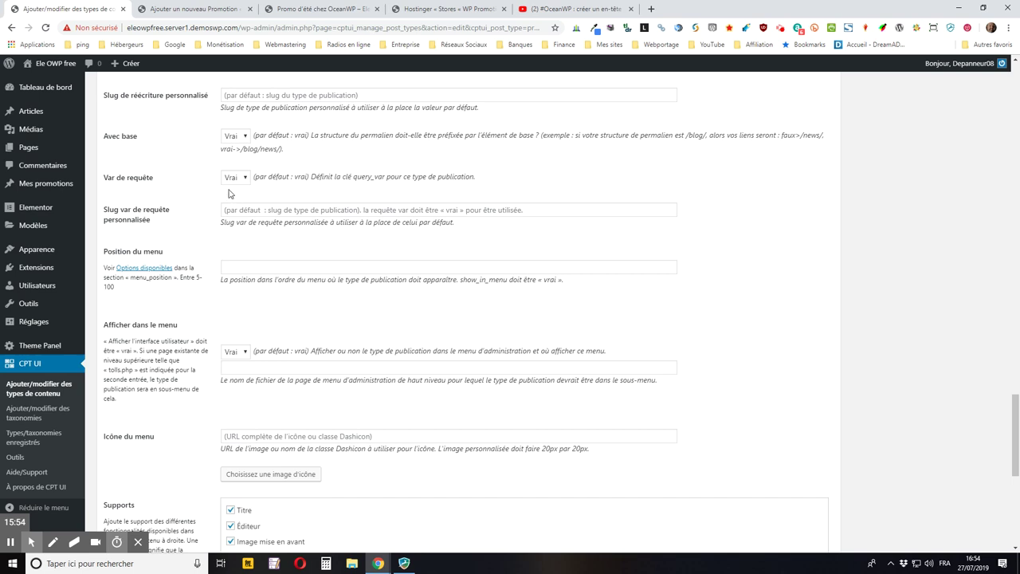
pyautogui.scroll(-3, 195, 210)
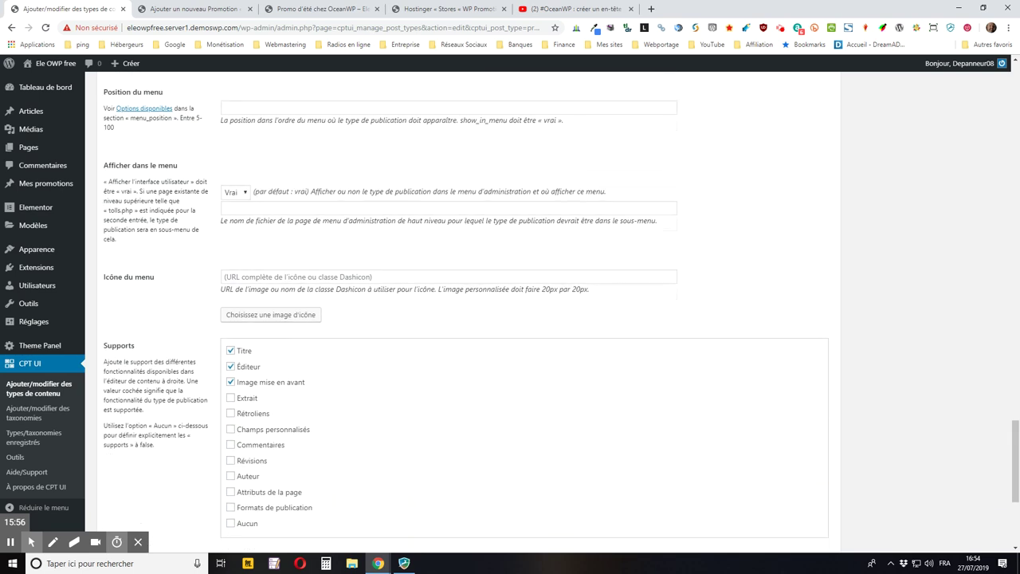
pyautogui.scroll(2, 184, 200)
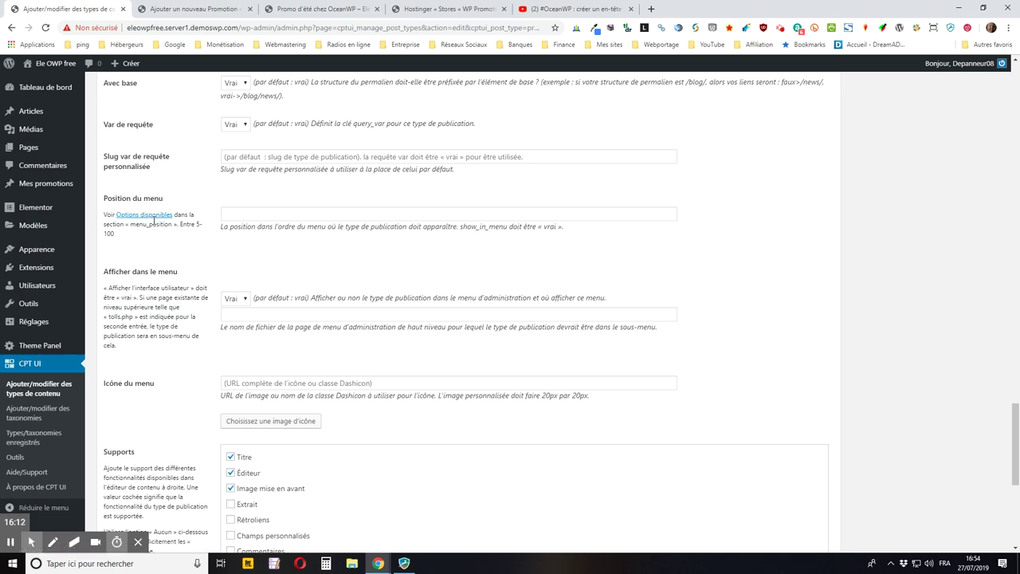
pyautogui.scroll(-2, 144, 228)
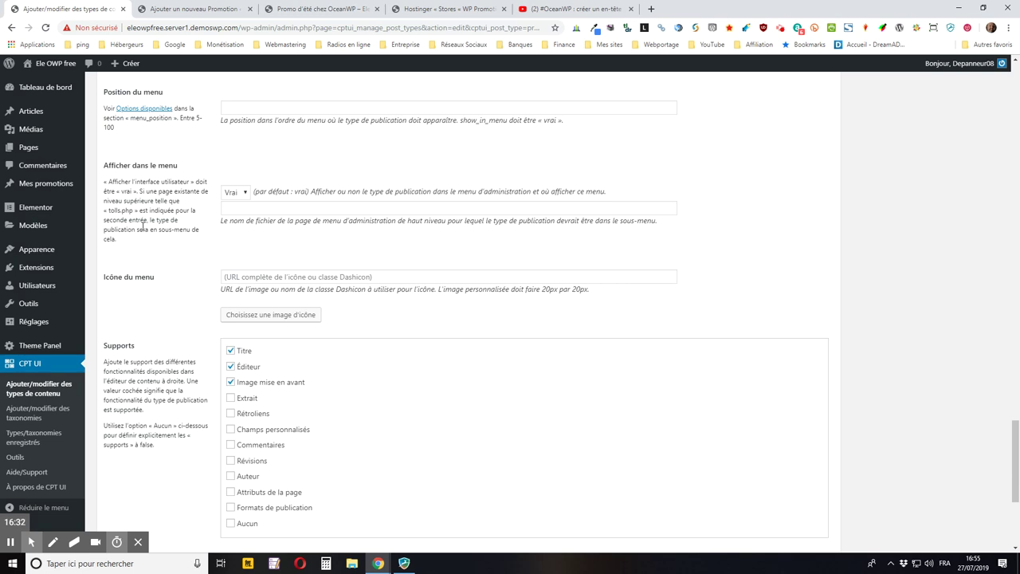
pyautogui.scroll(-1, 192, 227)
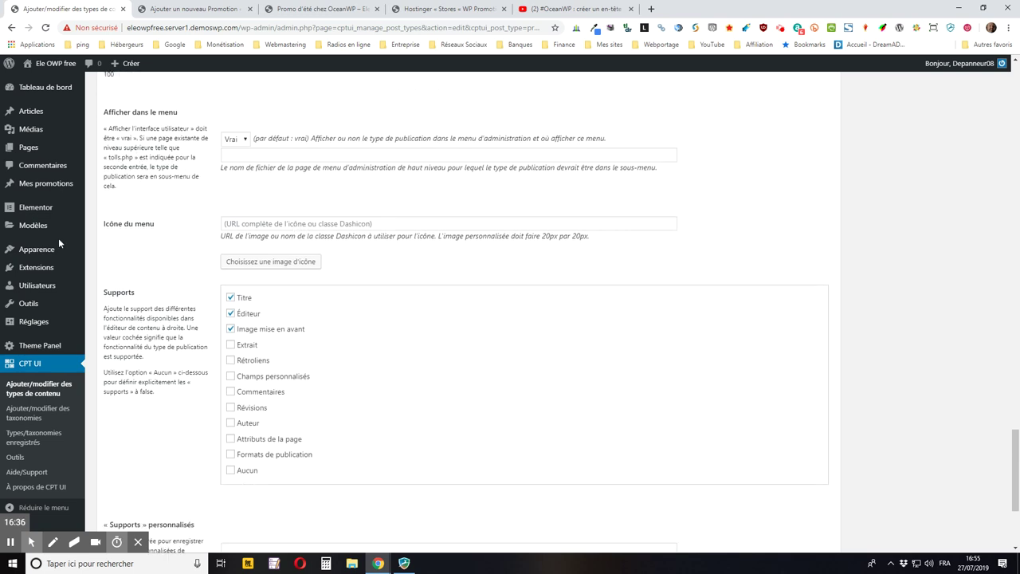
pyautogui.scroll(2, 58, 238)
pyautogui.moveTo(26, 251)
pyautogui.scroll(2, 25, 257)
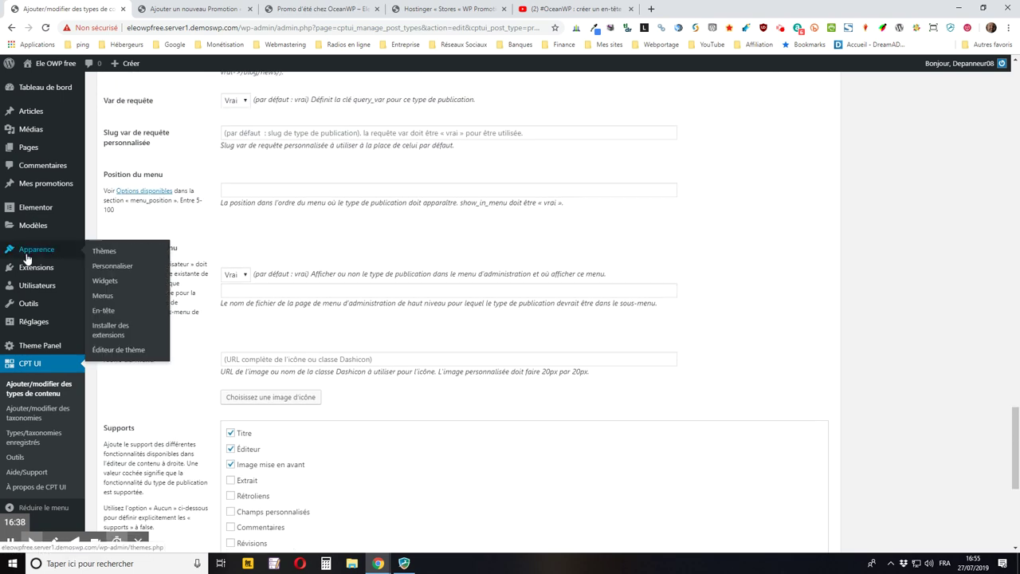
pyautogui.scroll(-2, 26, 257)
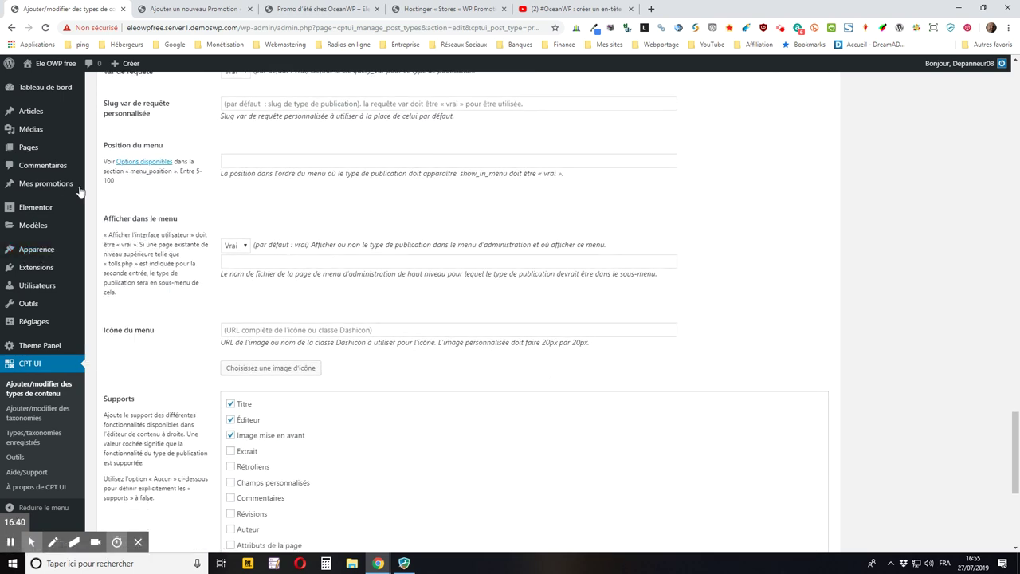
pyautogui.moveTo(69, 191)
pyautogui.scroll(-1, 280, 247)
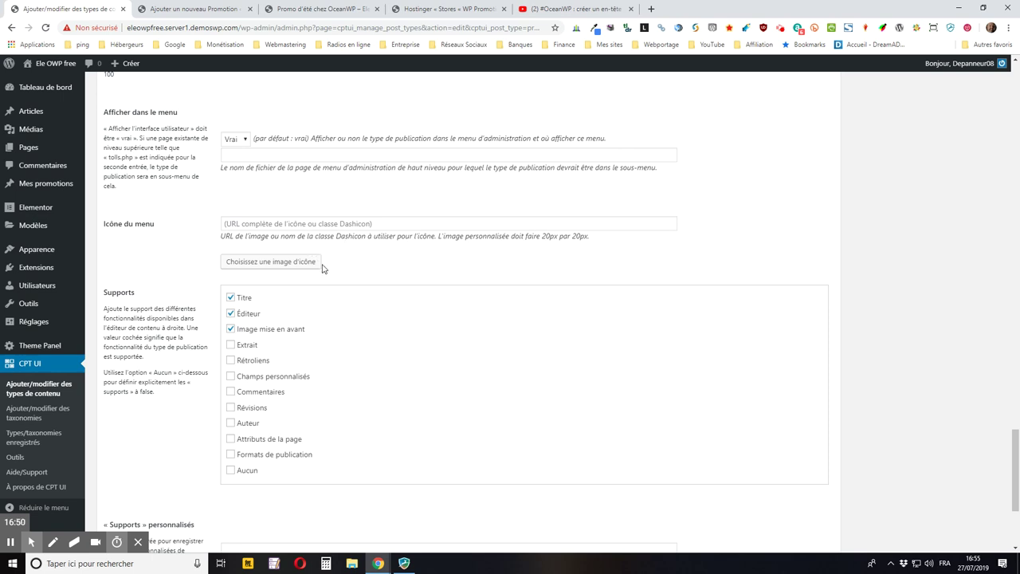
pyautogui.scroll(-2, 156, 271)
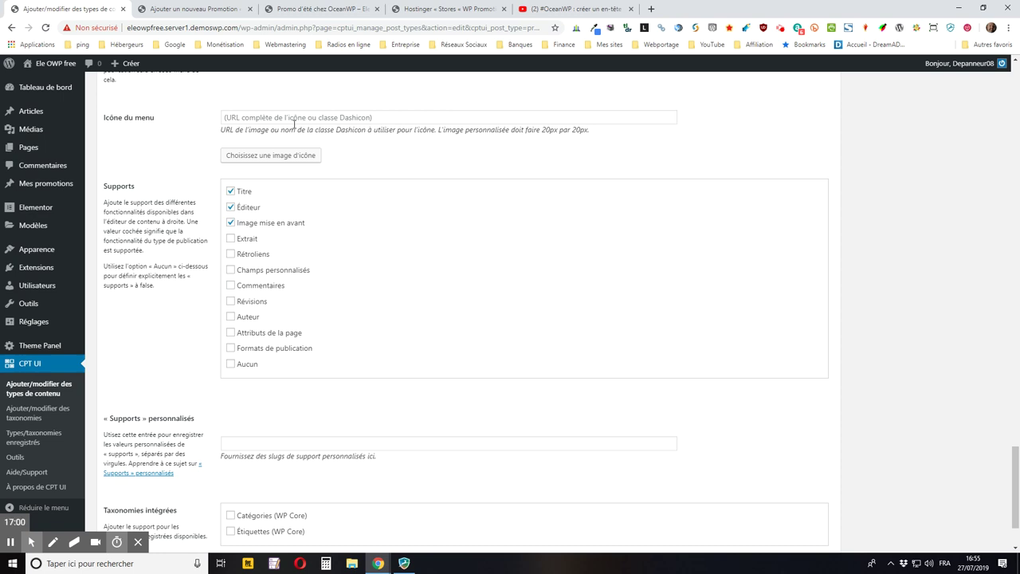
# Close the post-publication summary in the promotion's editor and examine which document settings it offers.
pyautogui.click(199, 8)
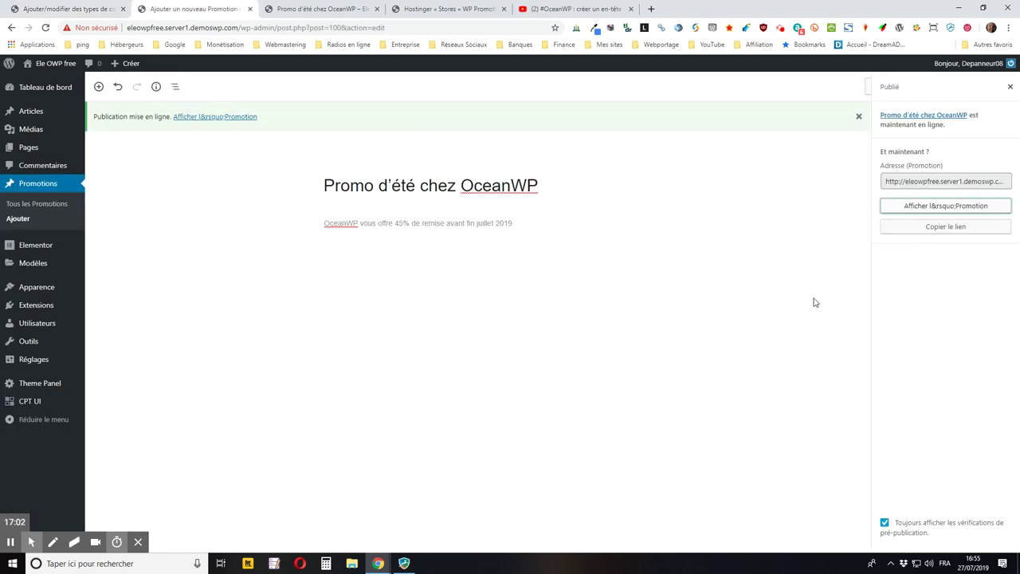
pyautogui.click(1010, 87)
pyautogui.click(897, 115)
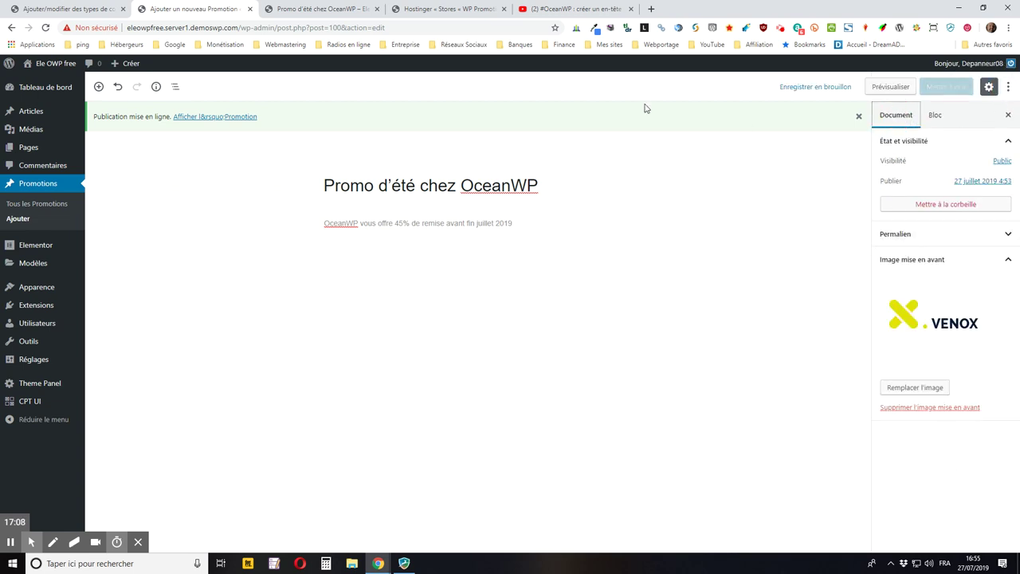
# Enable the "Extrait" and "Champs personnalisés" supports for the promotion post type.
pyautogui.click(94, 11)
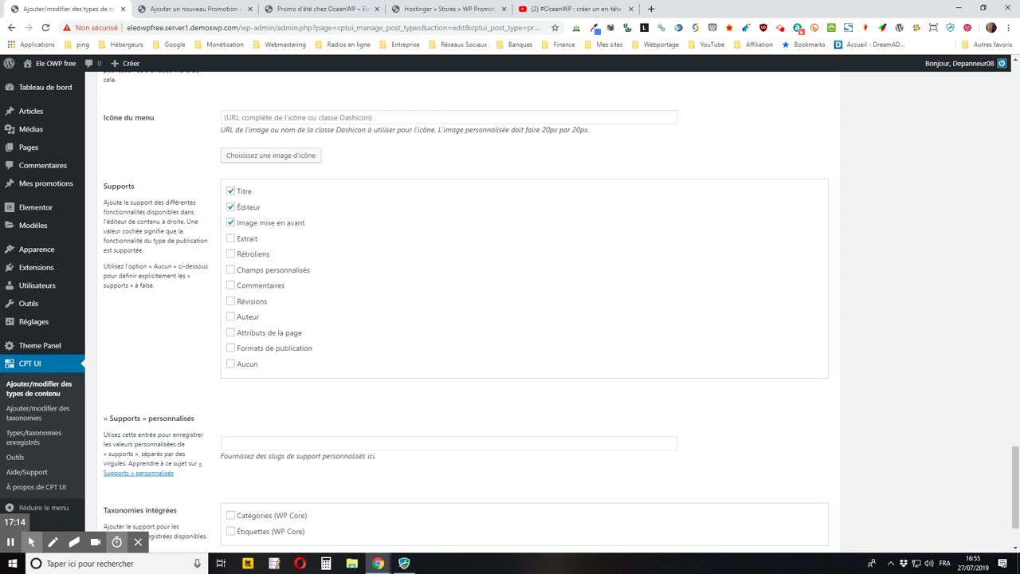
pyautogui.click(231, 239)
pyautogui.click(231, 271)
pyautogui.scroll(-1, 210, 256)
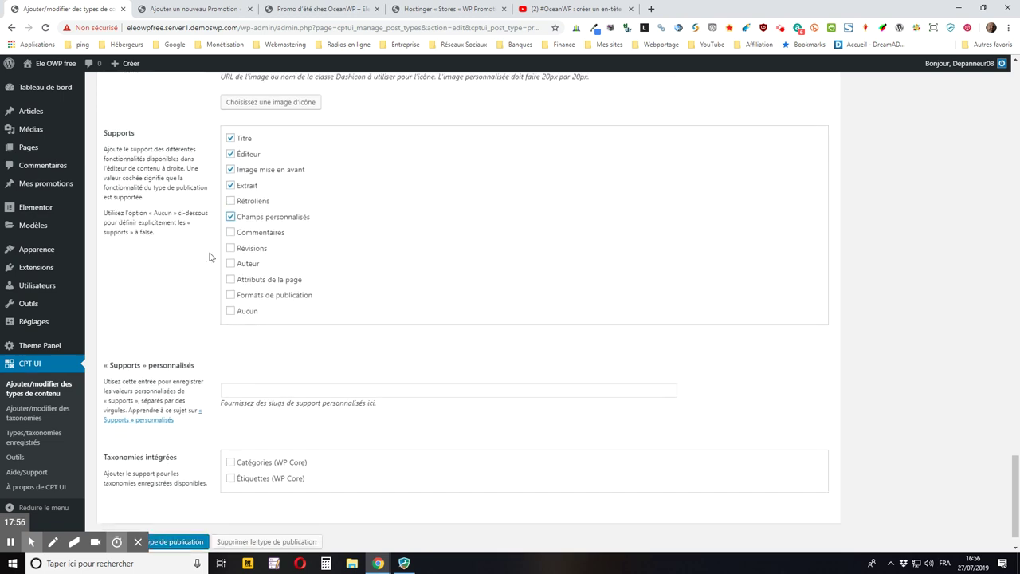
# Open the linked documentation on custom "Supports" in a separate tab and view it.
pyautogui.scroll(-1, 210, 257)
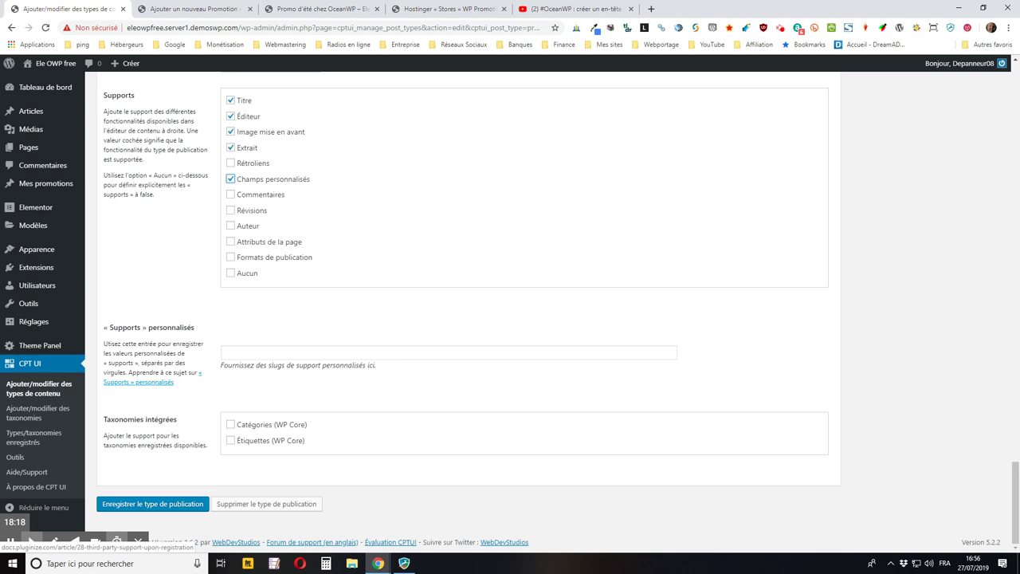
pyautogui.middleClick(138, 382)
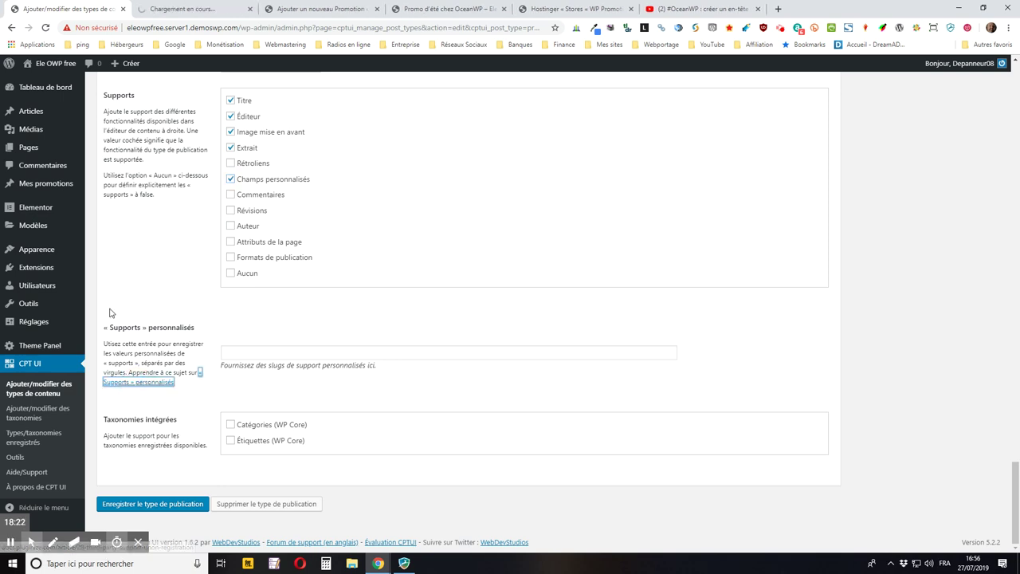
pyautogui.click(159, 8)
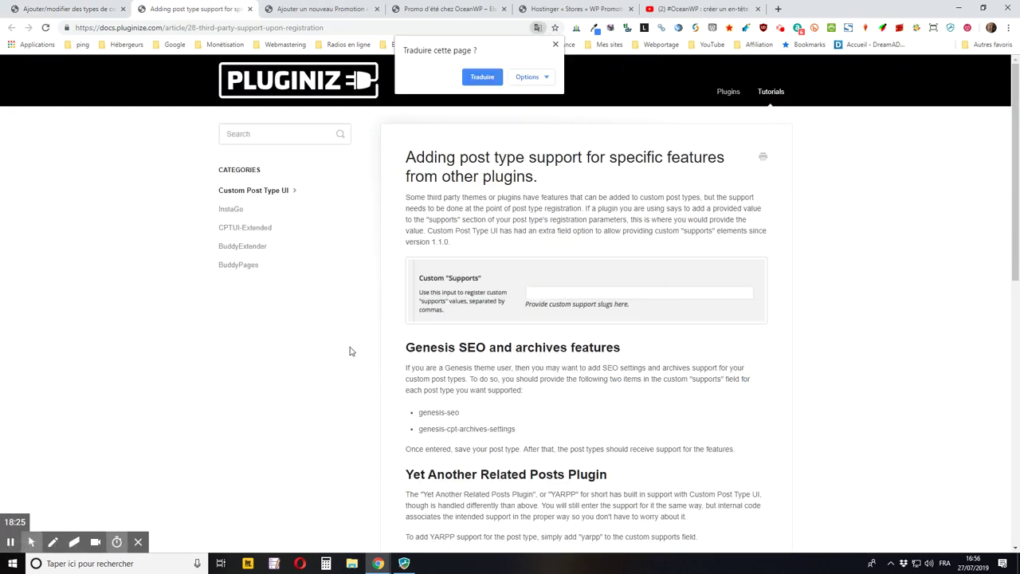
pyautogui.moveTo(8, 550)
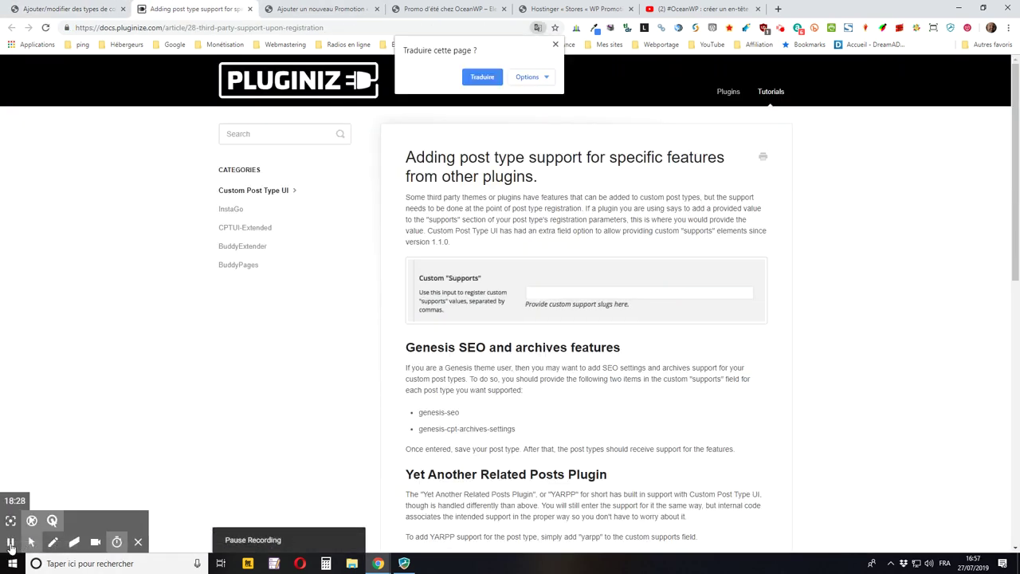
# Read the documentation on custom "supports" values for Genesis, Yet Another Related Posts Plugin, Jetpack and instant articles, and close it.
pyautogui.scroll(-1, 518, 298)
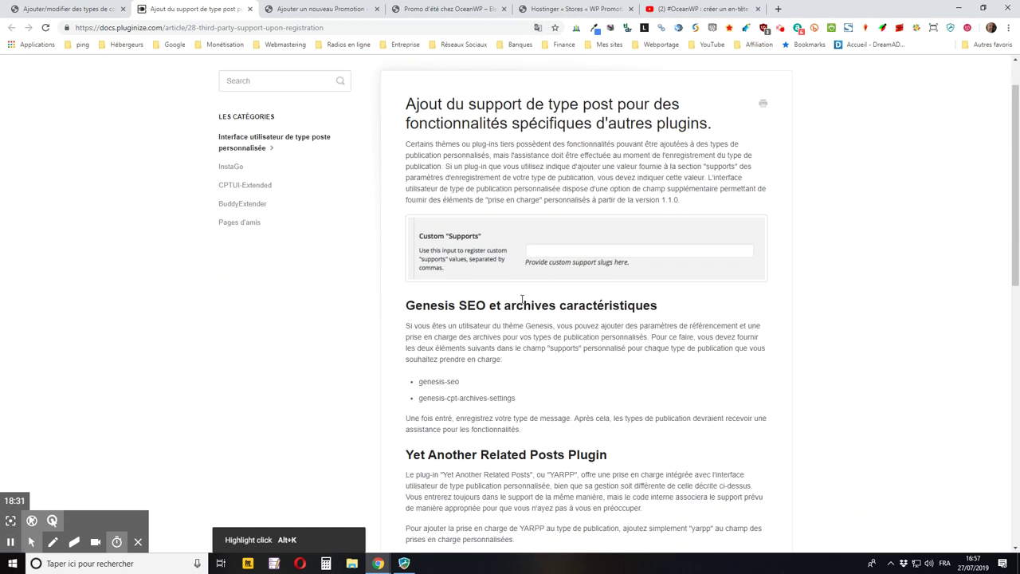
pyautogui.scroll(1, 520, 302)
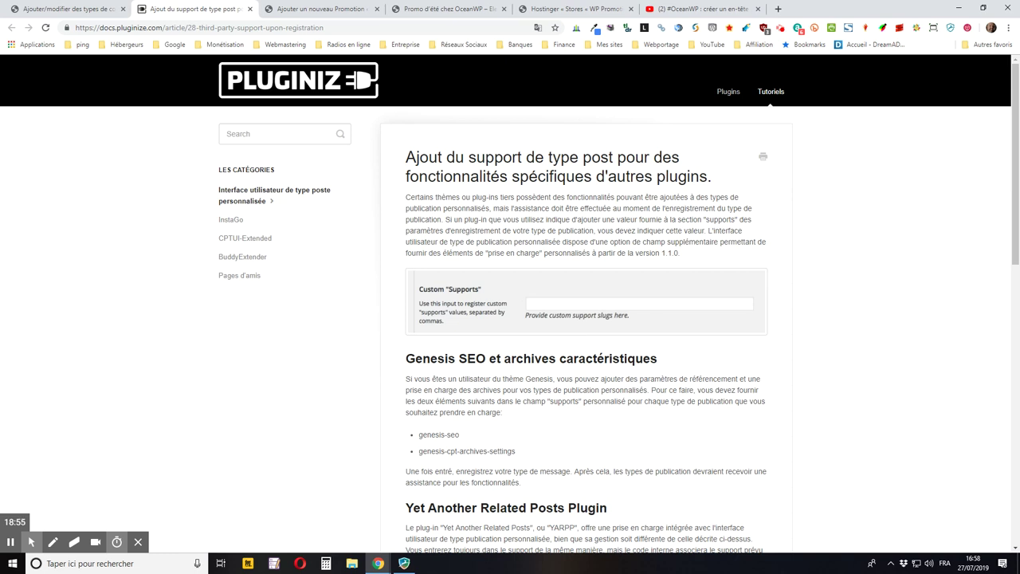
pyautogui.scroll(-1, 526, 307)
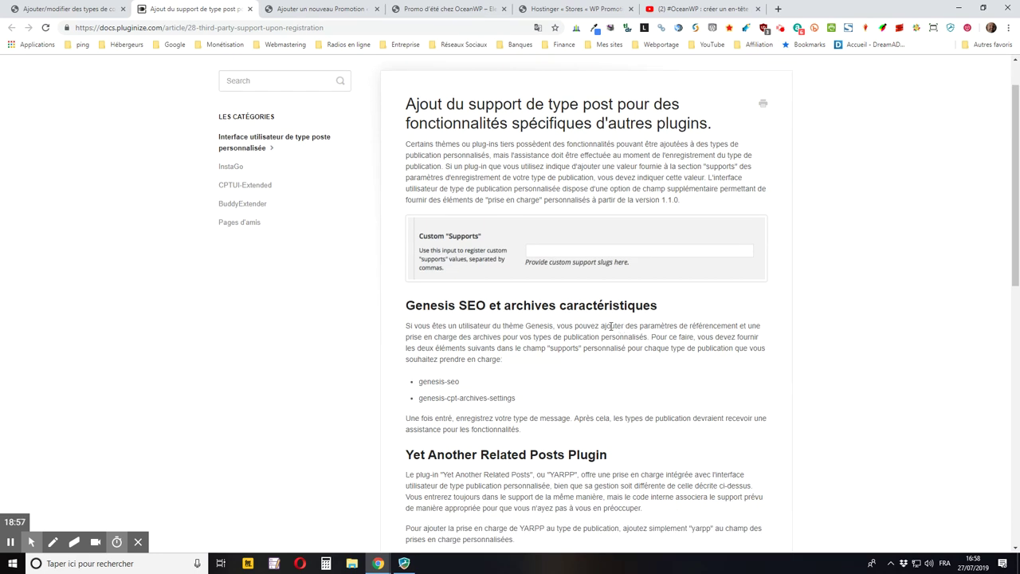
pyautogui.scroll(-2, 611, 327)
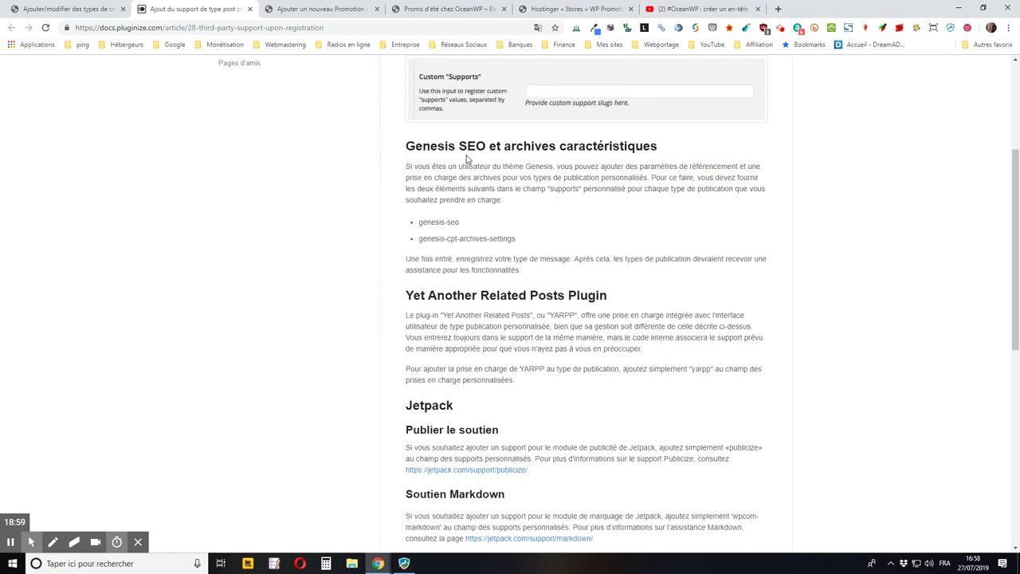
pyautogui.scroll(-1, 411, 312)
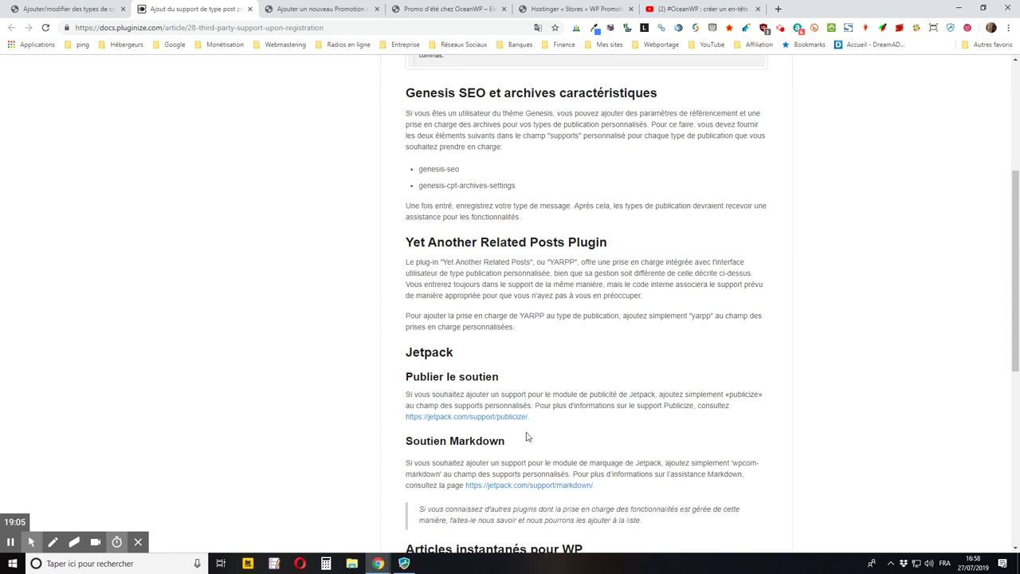
pyautogui.scroll(-2, 545, 369)
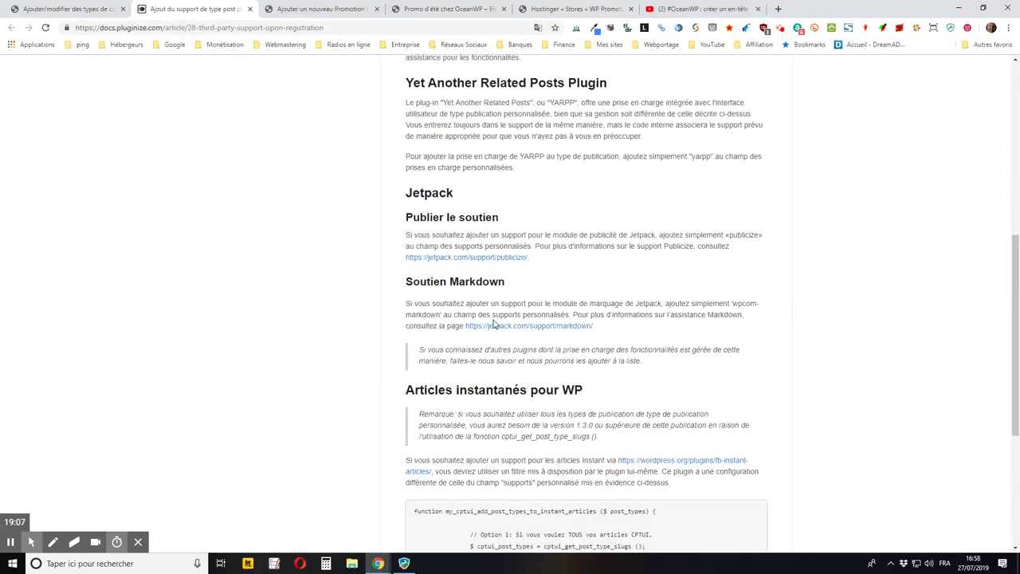
pyautogui.scroll(-3, 506, 297)
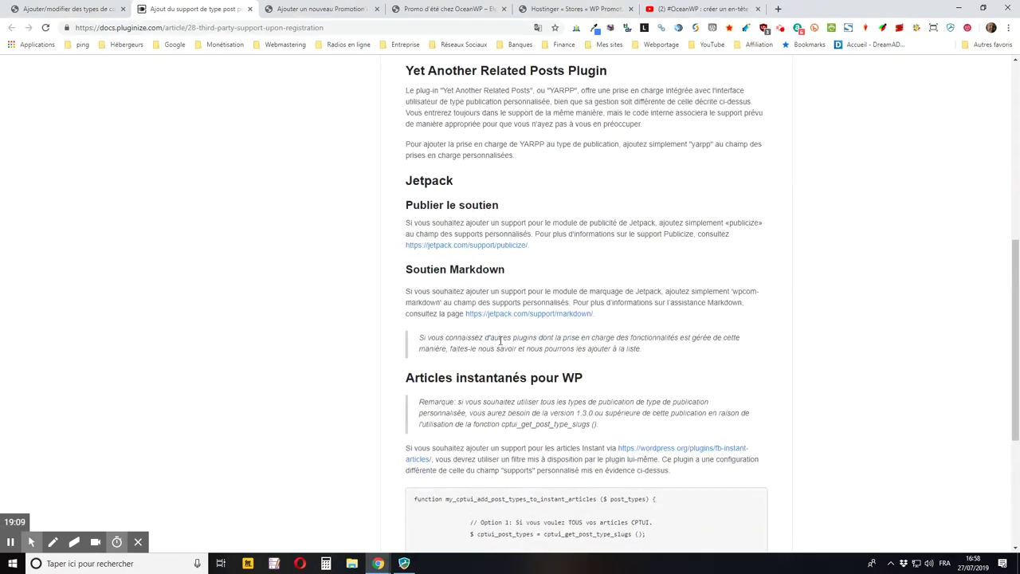
pyautogui.scroll(3, 477, 310)
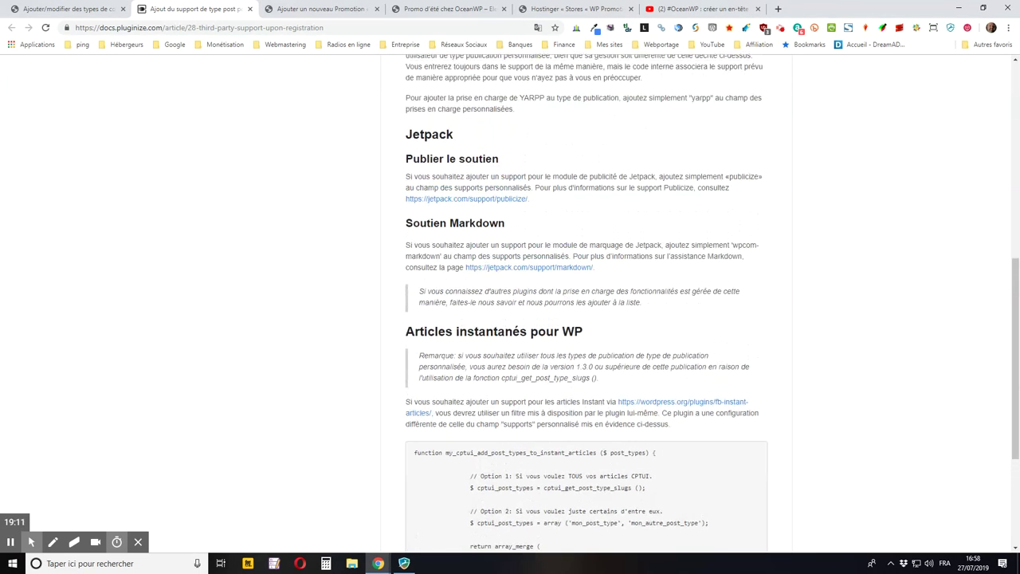
pyautogui.scroll(-2, 477, 310)
pyautogui.scroll(3, 477, 309)
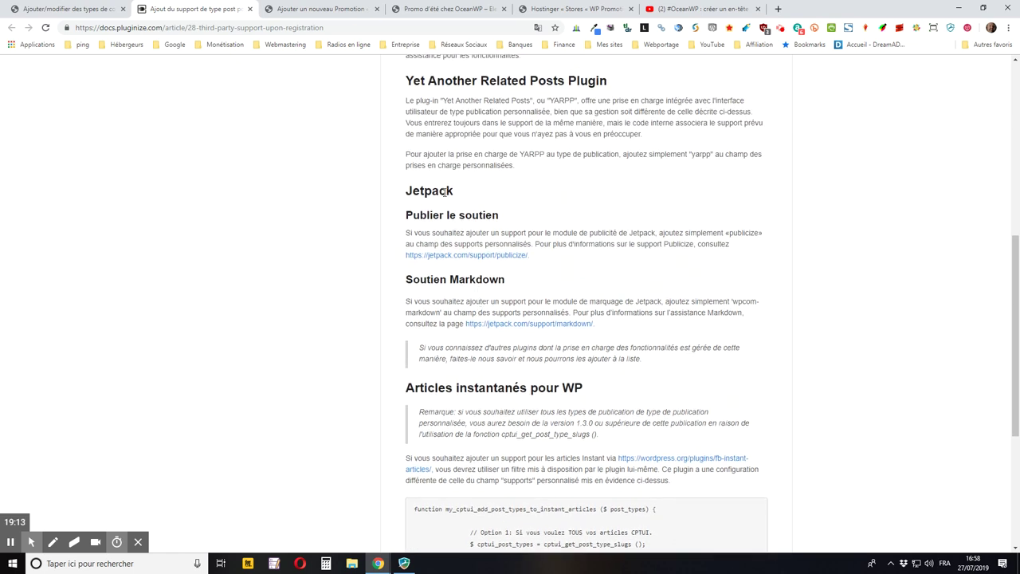
pyautogui.scroll(3, 436, 217)
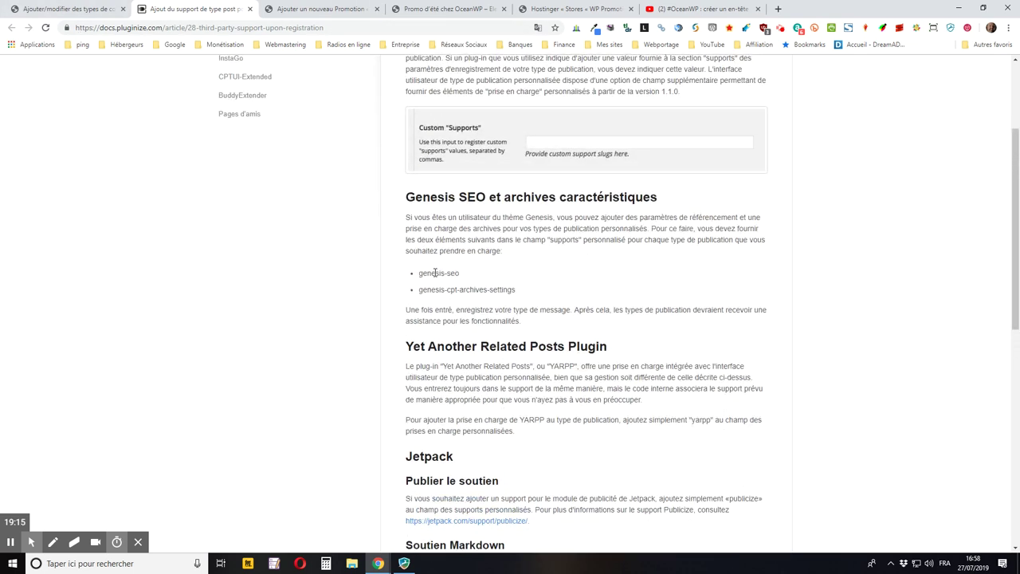
pyautogui.click(249, 9)
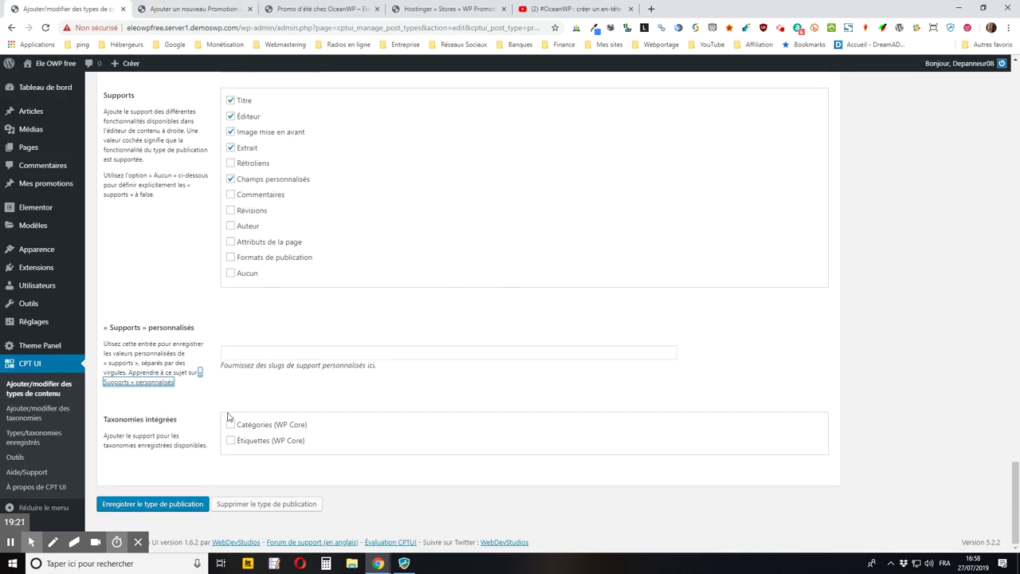
# Enable the built-in "Catégories (WP Core)" taxonomy for the promotion post type and save the post type.
pyautogui.click(275, 406)
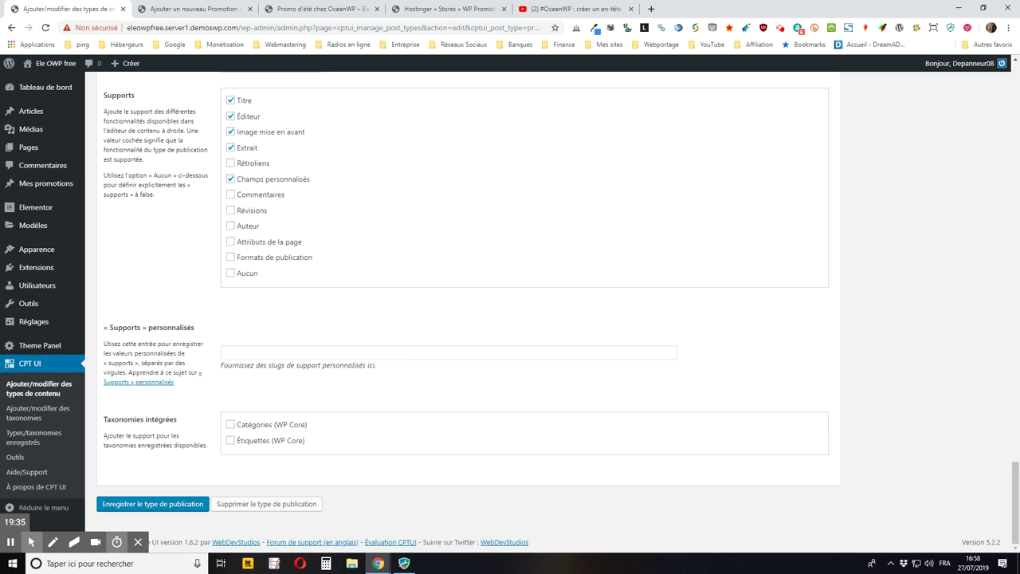
pyautogui.click(230, 426)
pyautogui.click(145, 509)
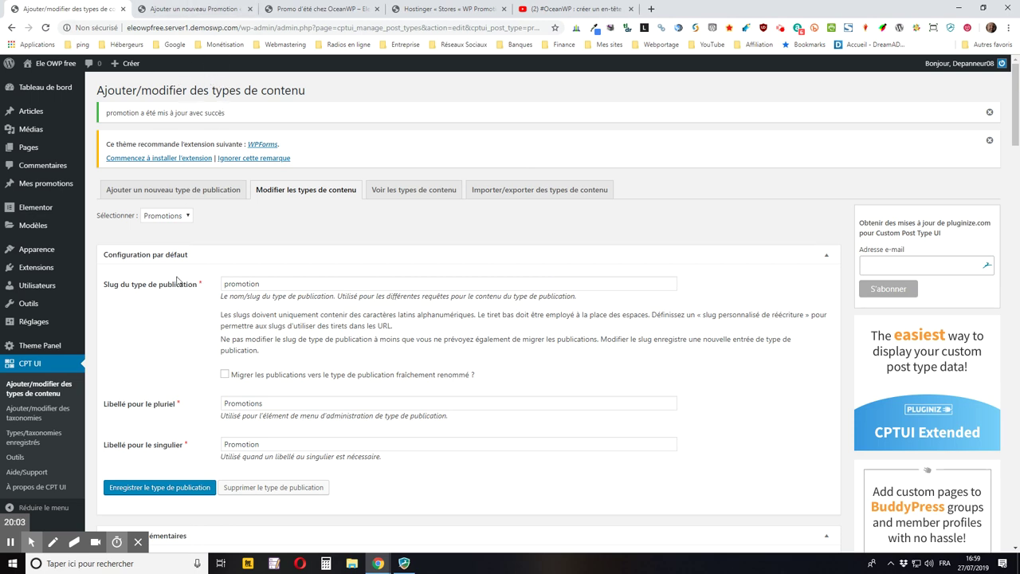
# Reload the promotion's editor and inspect its "Extrait" and "Catégories" document settings.
pyautogui.click(224, 8)
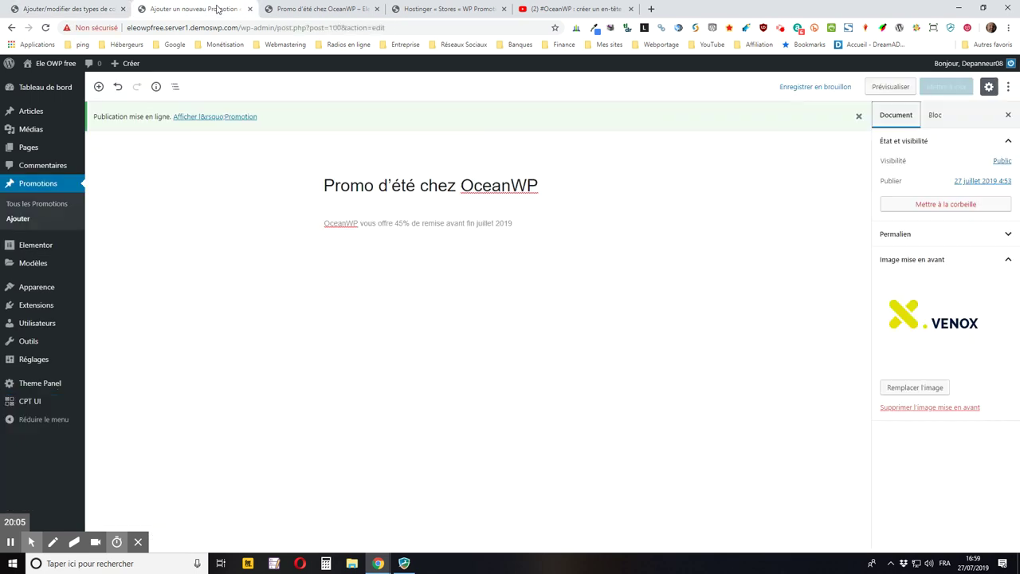
pyautogui.click(46, 27)
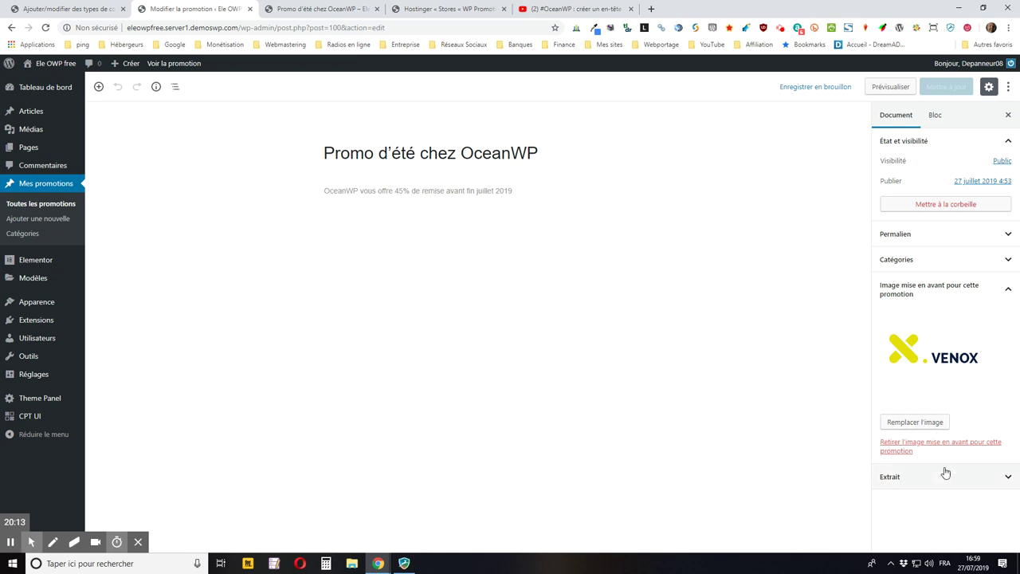
pyautogui.click(979, 478)
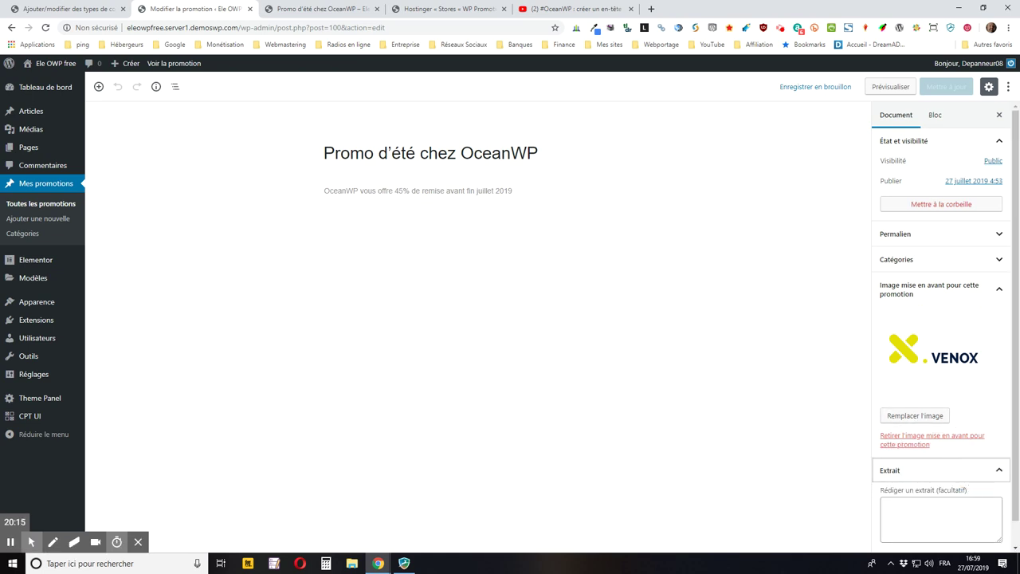
pyautogui.click(956, 448)
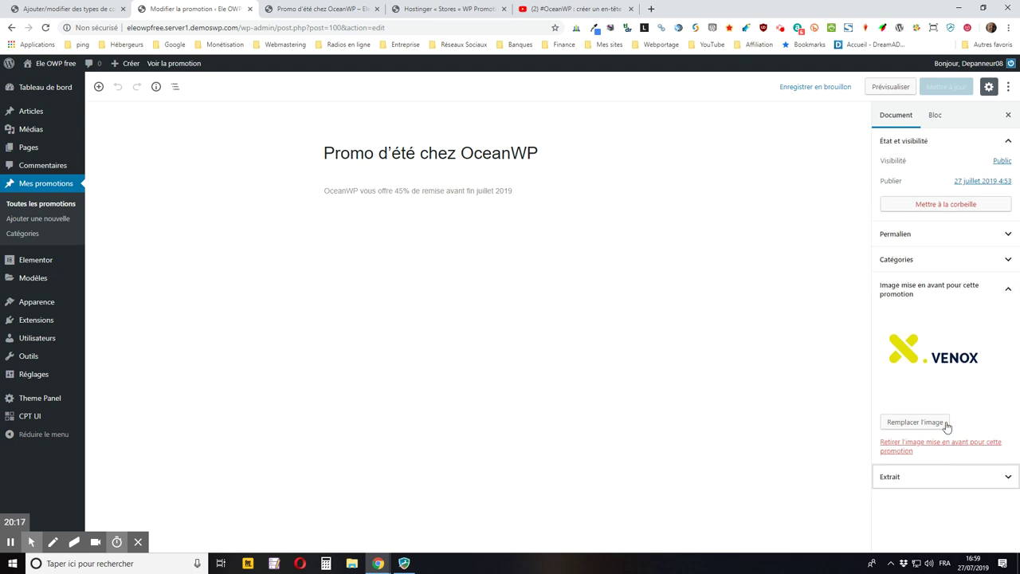
pyautogui.click(935, 264)
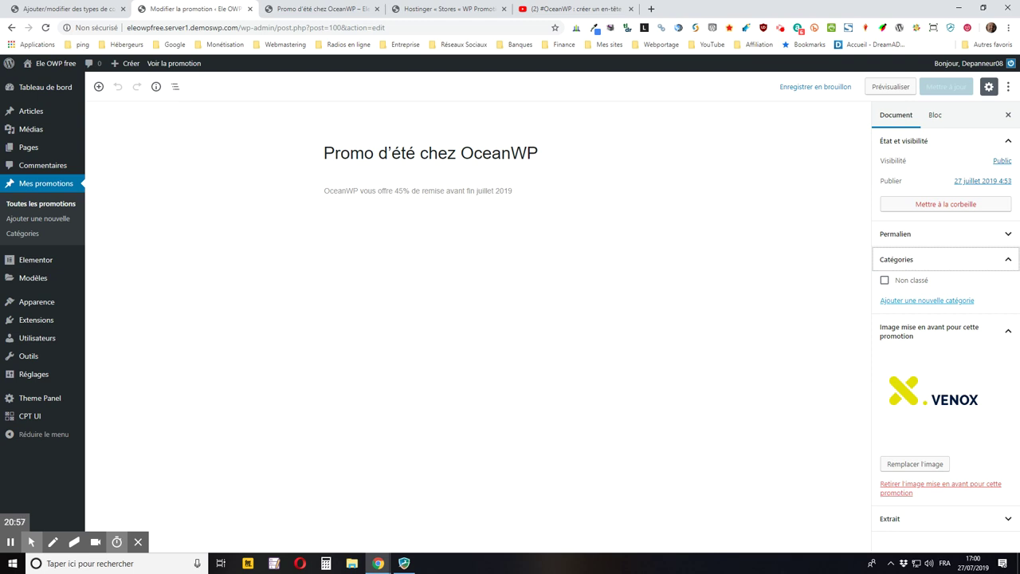
# Switch to the YouTube video page, expand the video's description and review its recommended themes, extensions, hosting and Elementor addon links.
pyautogui.click(579, 10)
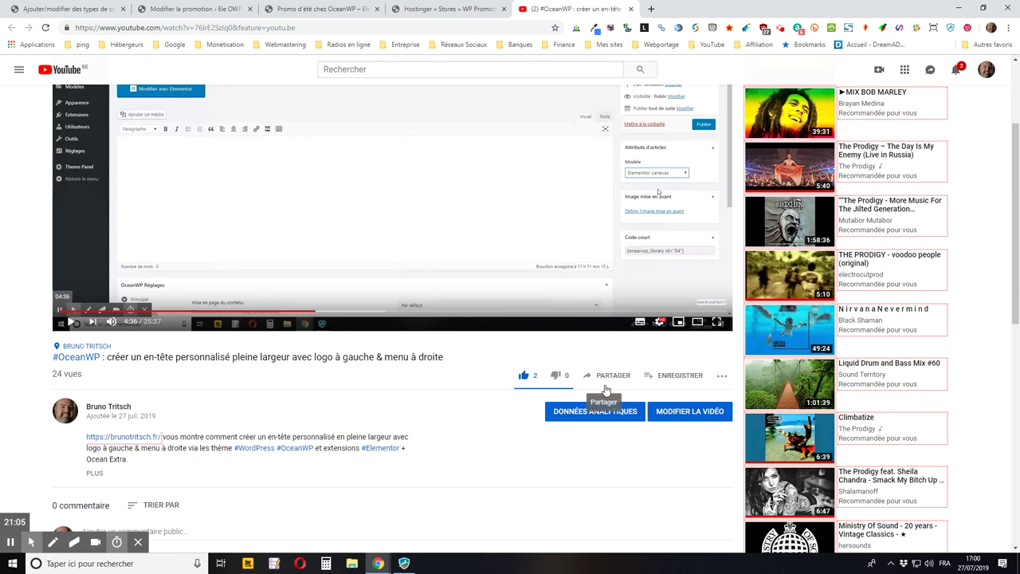
pyautogui.scroll(-1, 606, 389)
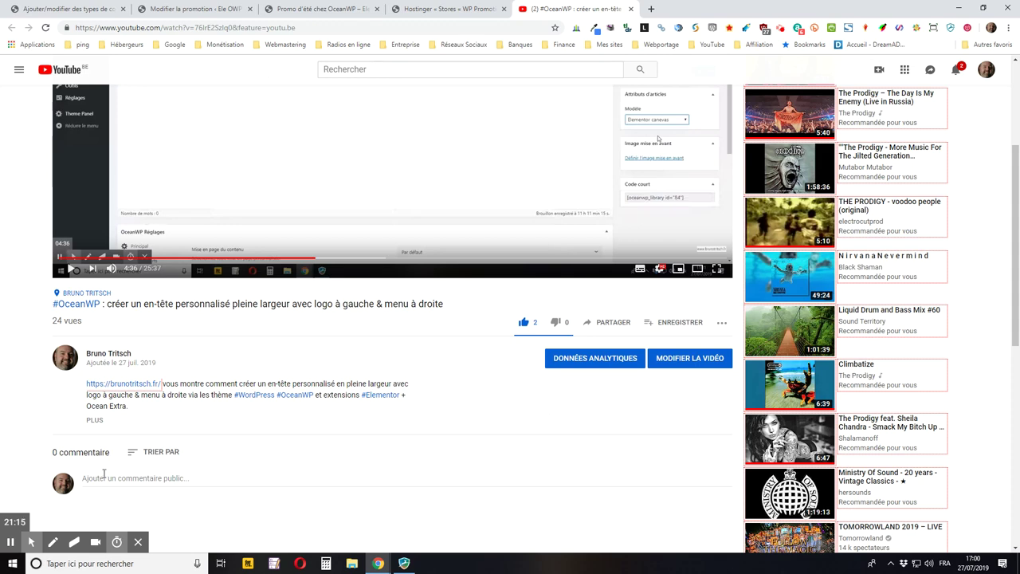
pyautogui.click(94, 420)
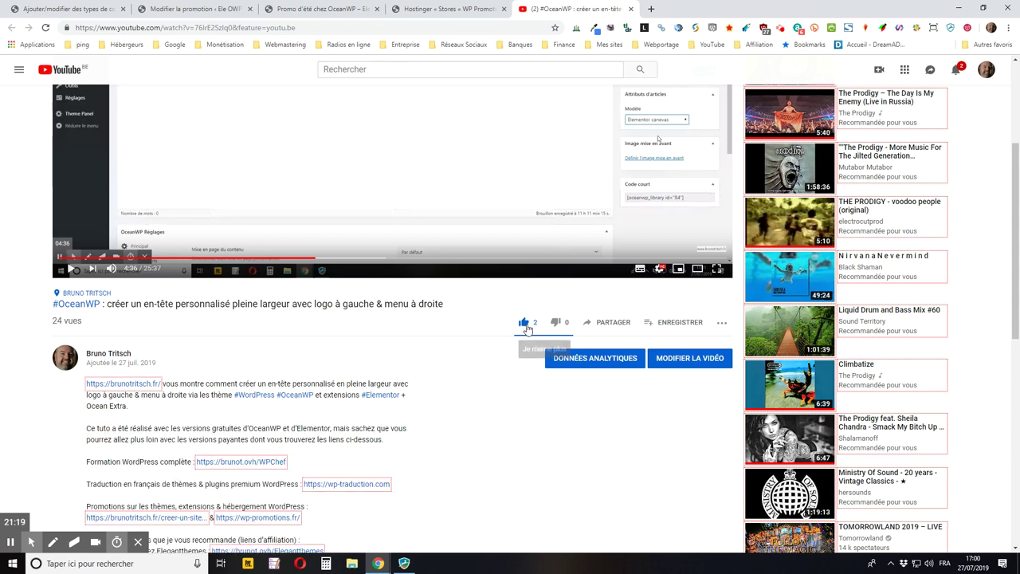
pyautogui.scroll(-1, 526, 329)
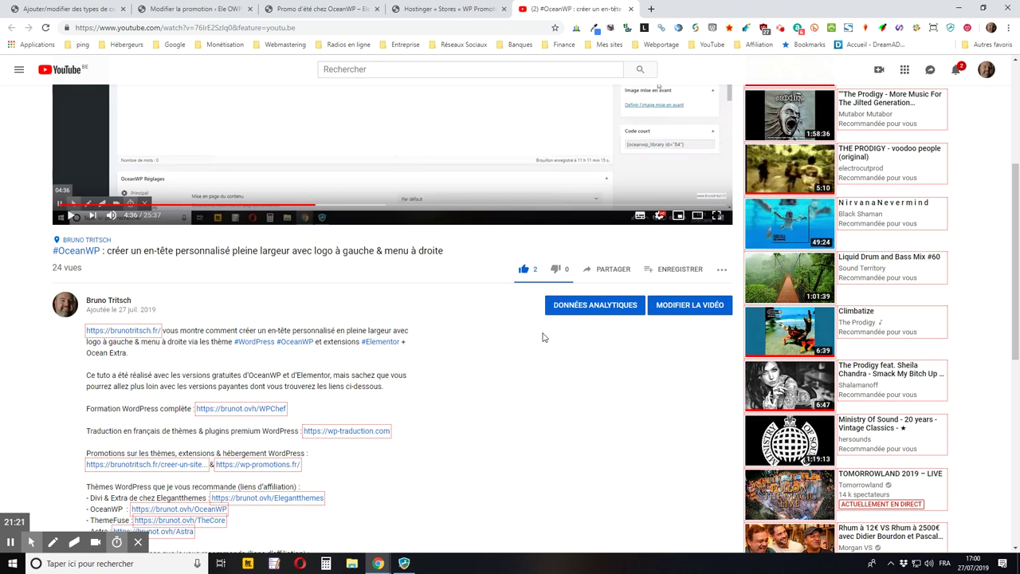
pyautogui.scroll(-2, 510, 343)
pyautogui.scroll(-2, 500, 351)
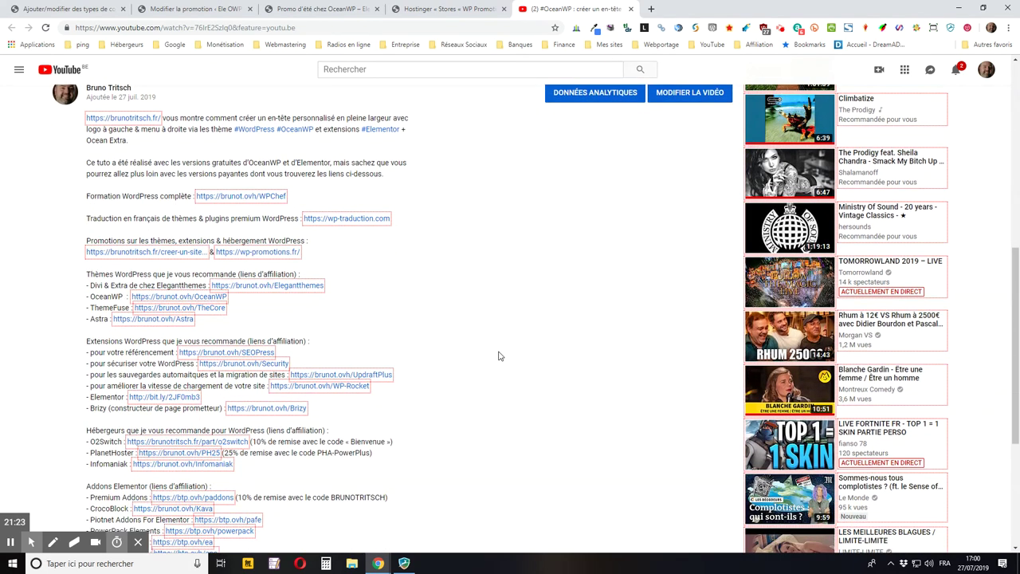
pyautogui.scroll(-1, 499, 356)
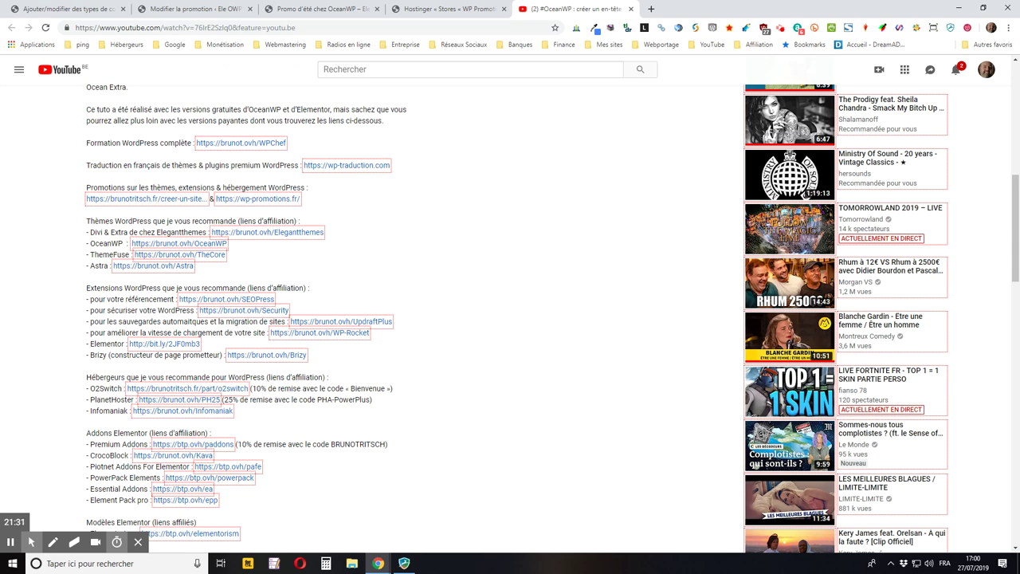
pyautogui.scroll(-2, 144, 432)
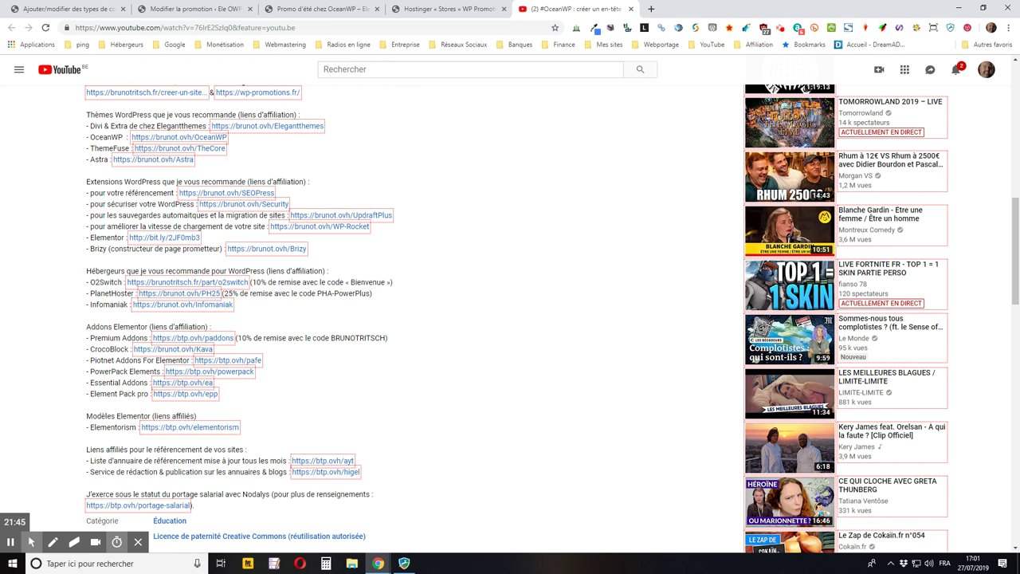
# Open the O2Switch hosting link from the video description in a separate tab and switch to it.
pyautogui.middleClick(169, 288)
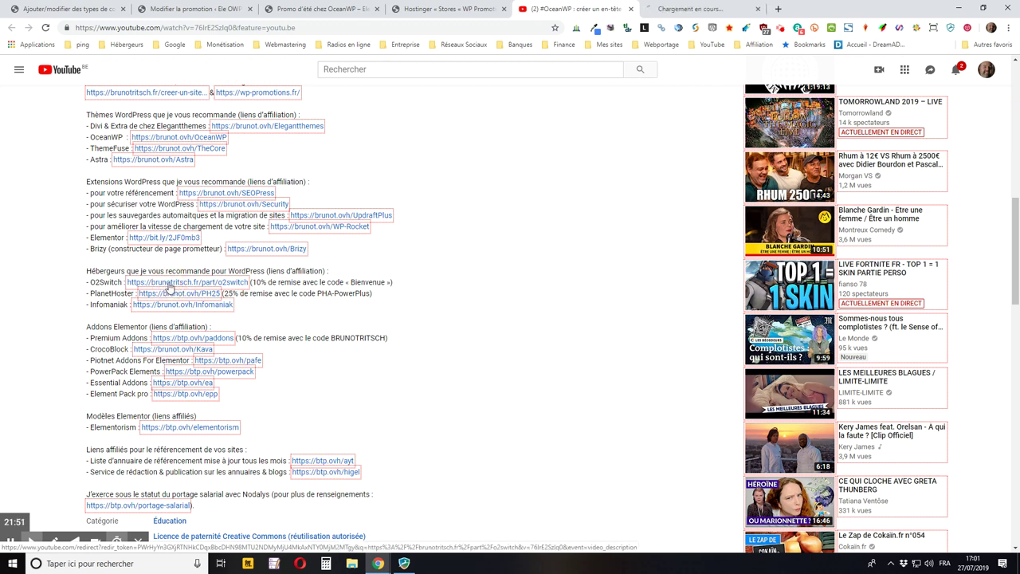
pyautogui.click(674, 9)
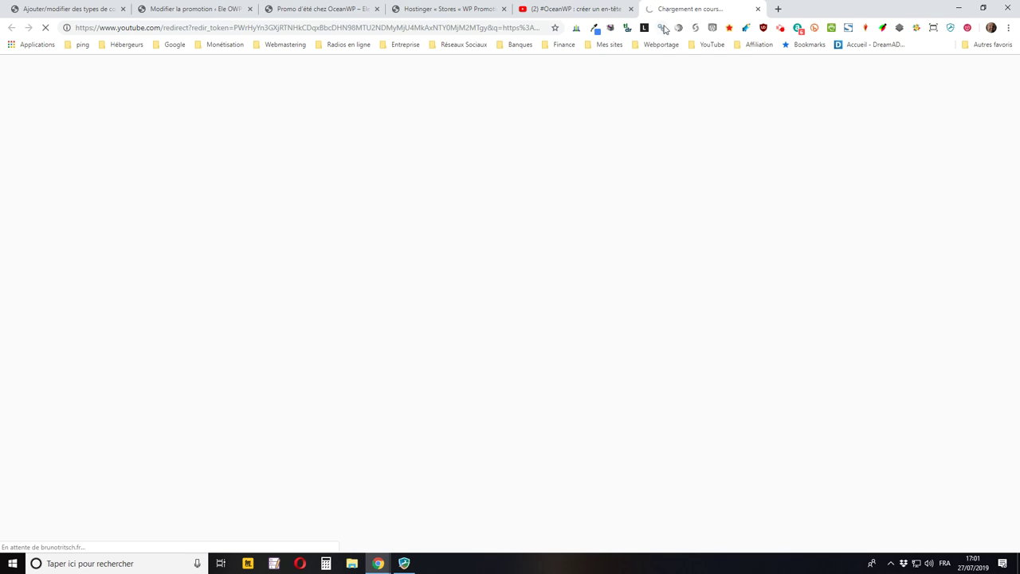